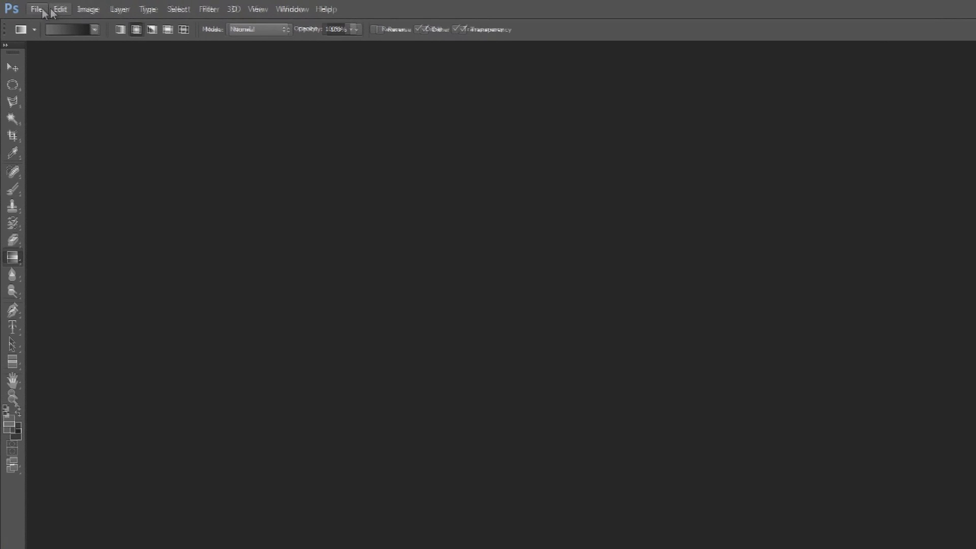
- Create a new white RGB document of 1920 by 1080 pixels at 72 pixels/inch
{"action": "left_click", "coordinate": [50, 25]}
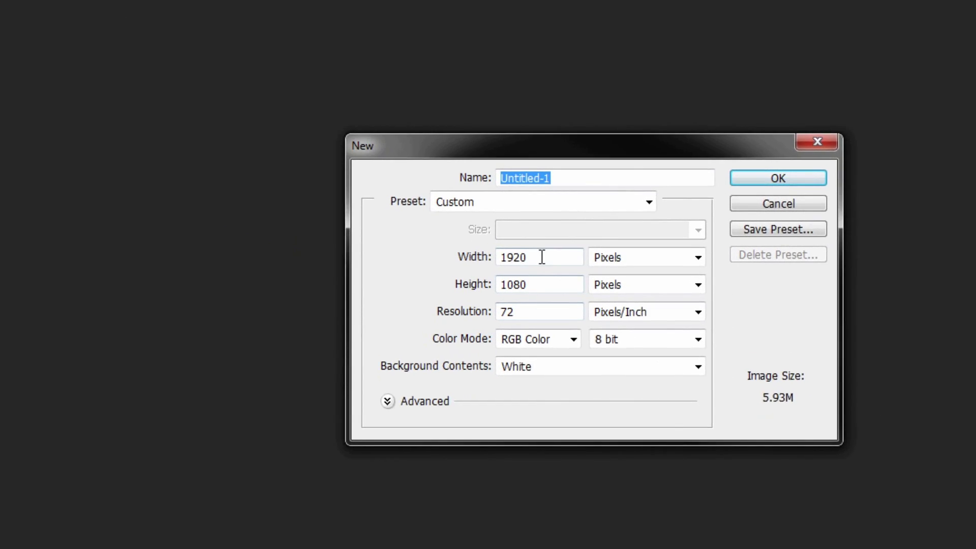
{"action": "left_click", "coordinate": [546, 286]}
{"action": "left_click", "coordinate": [546, 258]}
{"action": "left_click", "coordinate": [457, 274]}
{"action": "double_click", "coordinate": [457, 239]}
{"action": "left_click", "coordinate": [456, 276]}
{"action": "double_click", "coordinate": [464, 264]}
{"action": "left_click", "coordinate": [460, 270]}
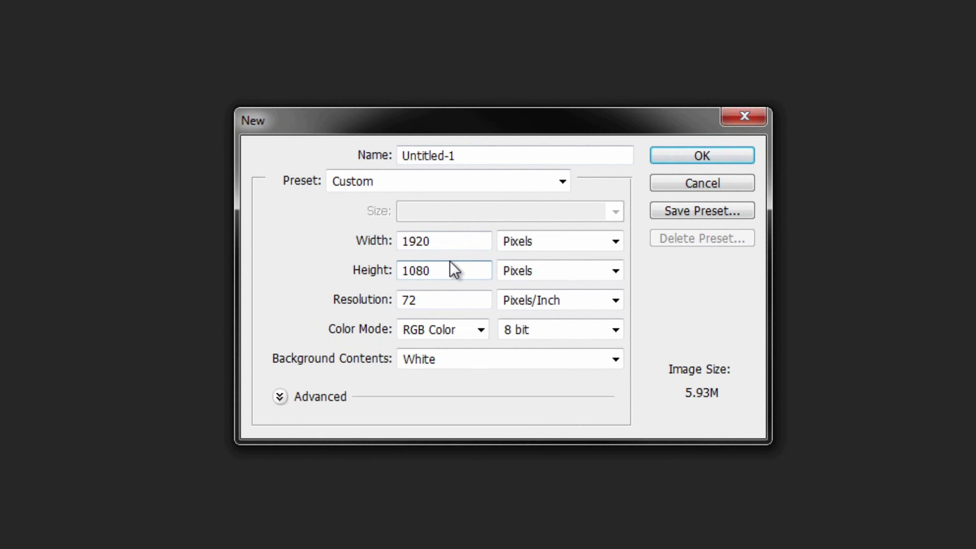
{"action": "key", "text": "shift+Tab"}
{"action": "left_click", "coordinate": [416, 272]}
{"action": "left_click", "coordinate": [667, 157]}
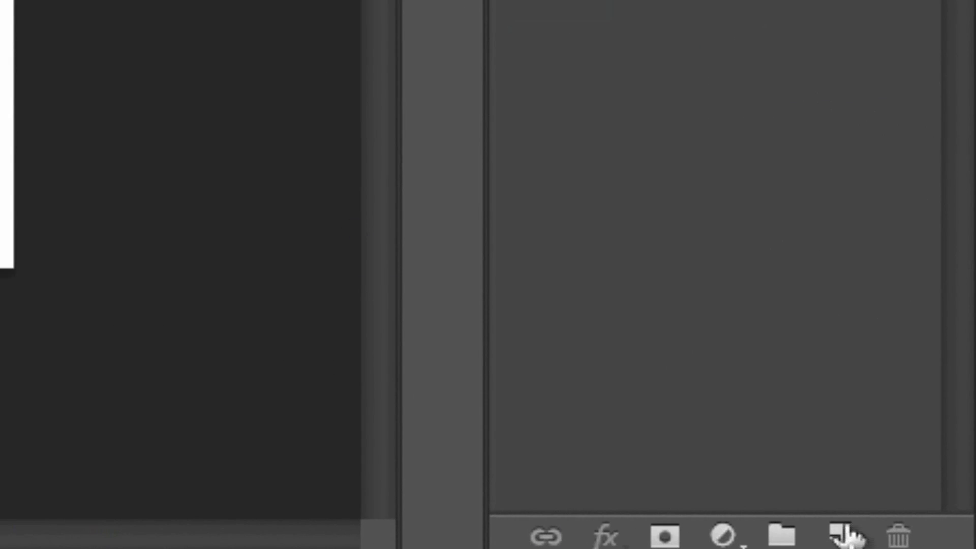
- Add a new layer and set the foreground color to the neutral gray 6f6f6f
{"action": "left_click", "coordinate": [842, 534]}
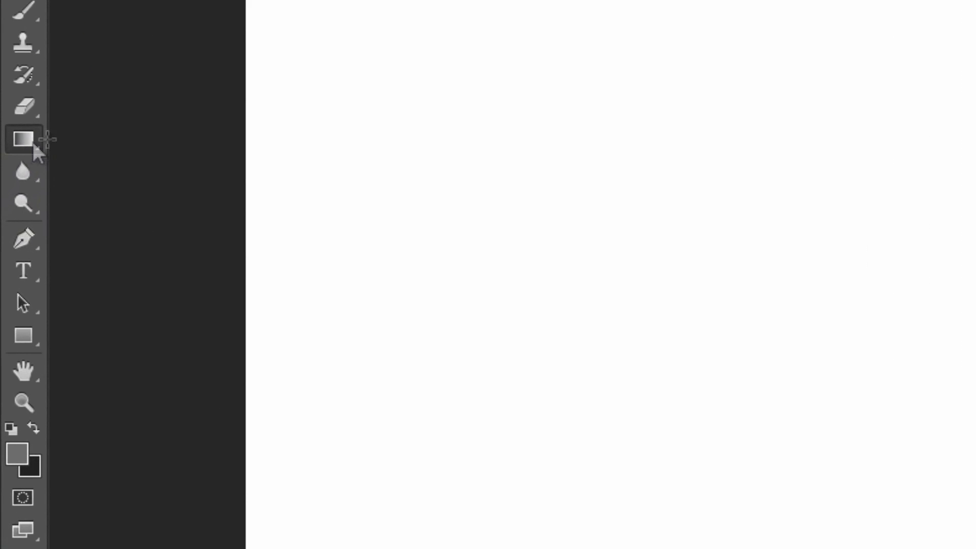
{"action": "left_click", "coordinate": [17, 453]}
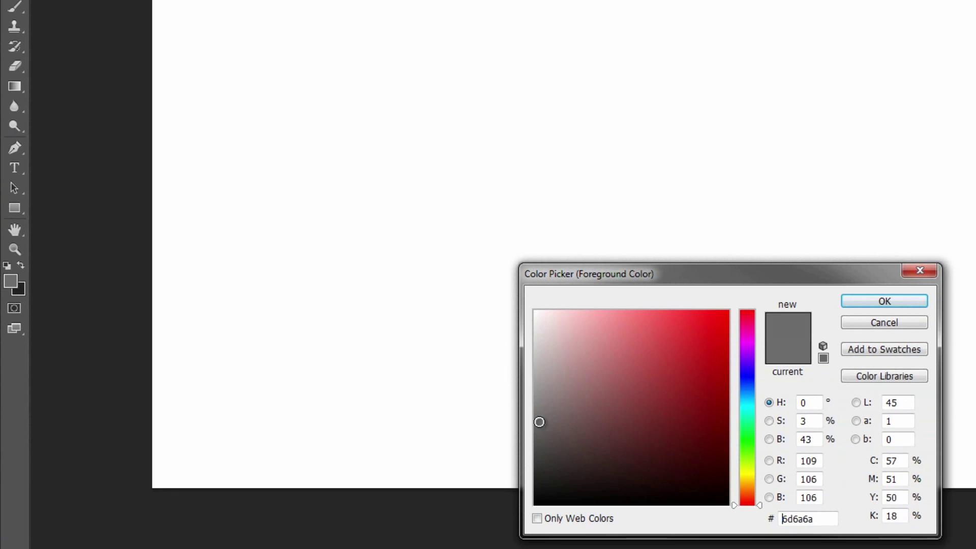
{"action": "mouse_move", "coordinate": [534, 420]}
{"action": "left_mouse_down"}
{"action": "mouse_move", "coordinate": [526, 326]}
{"action": "mouse_move", "coordinate": [527, 418]}
{"action": "mouse_move", "coordinate": [514, 434]}
{"action": "mouse_move", "coordinate": [511, 418]}
{"action": "mouse_move", "coordinate": [538, 414]}
{"action": "mouse_move", "coordinate": [525, 410]}
{"action": "mouse_move", "coordinate": [524, 421]}
{"action": "left_mouse_up"}
{"action": "left_click", "coordinate": [855, 306]}
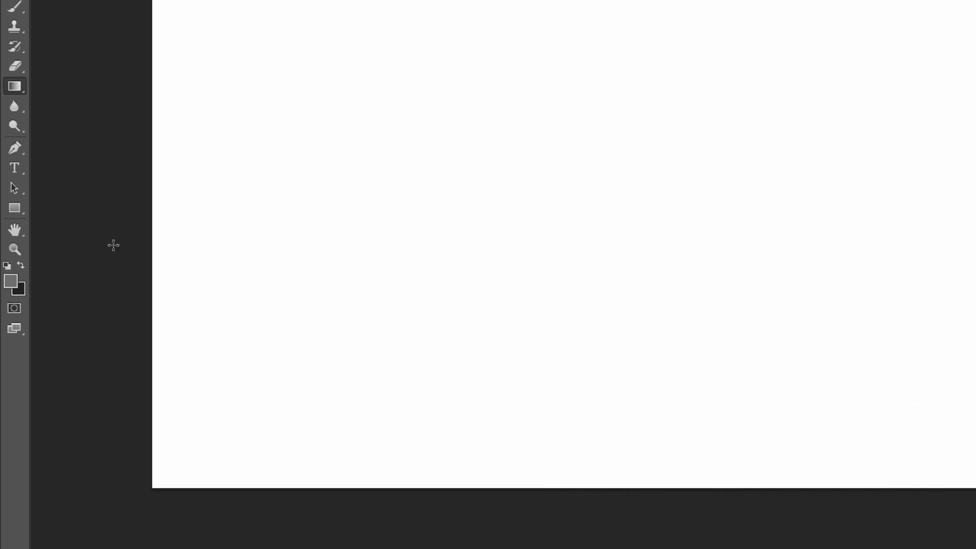
- Check the hex codes of the background color and the foreground color
{"action": "left_click", "coordinate": [21, 289]}
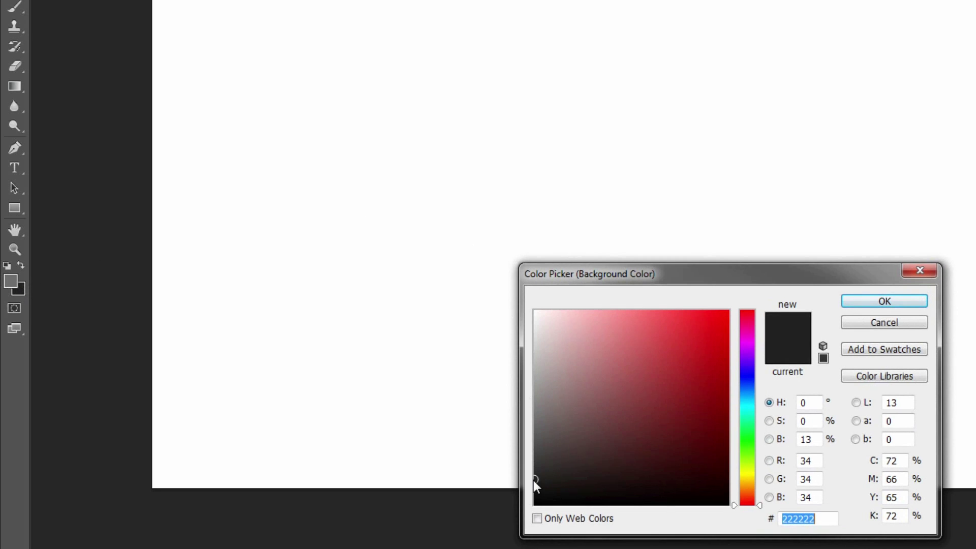
{"action": "left_click_drag", "start_coordinate": [824, 521], "coordinate": [778, 520]}
{"action": "left_click", "coordinate": [918, 272]}
{"action": "left_click", "coordinate": [14, 276]}
{"action": "left_click", "coordinate": [818, 524]}
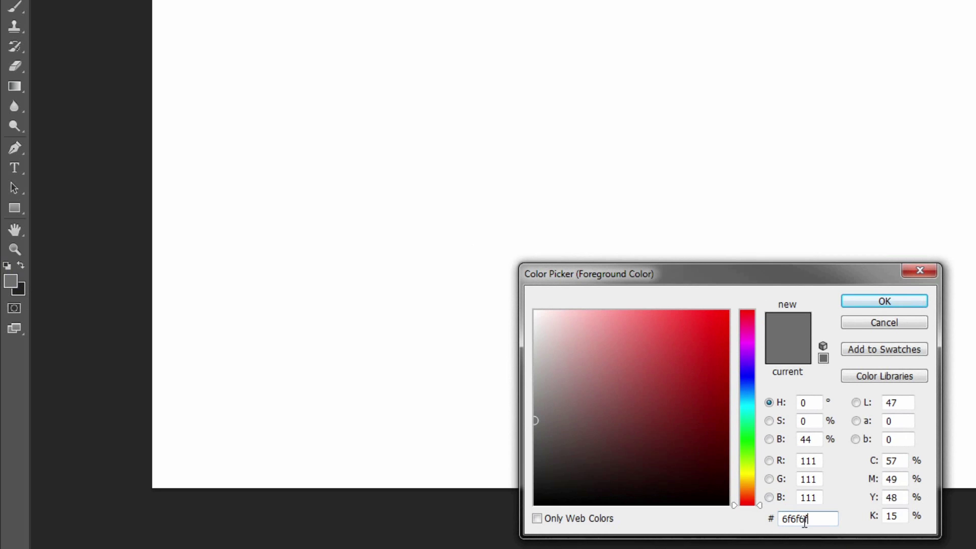
{"action": "left_click", "coordinate": [871, 304]}
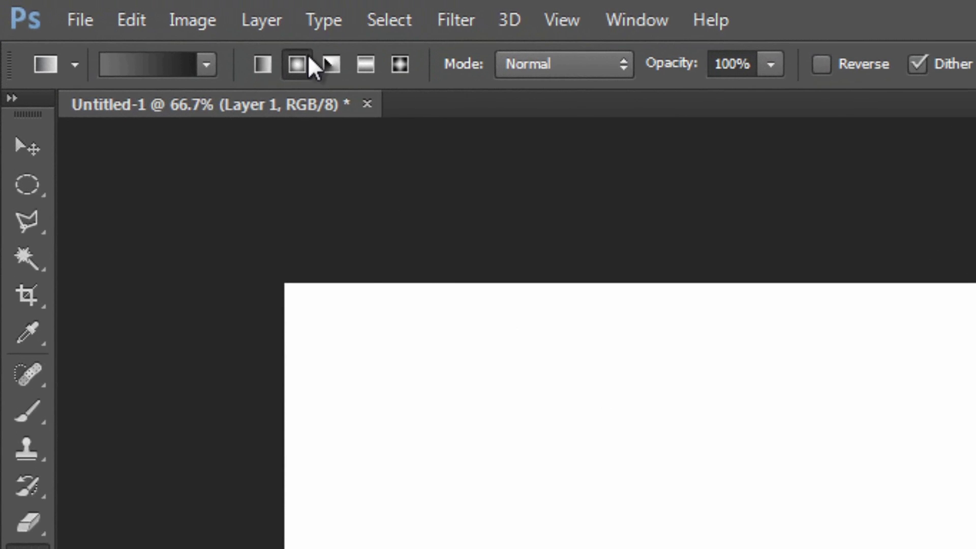
- Fill the new layer with a radial foreground-to-background gradient, drawn from the canvas centre to beyond its right edge
{"action": "left_click_drag", "start_coordinate": [422, 277], "coordinate": [760, 291]}
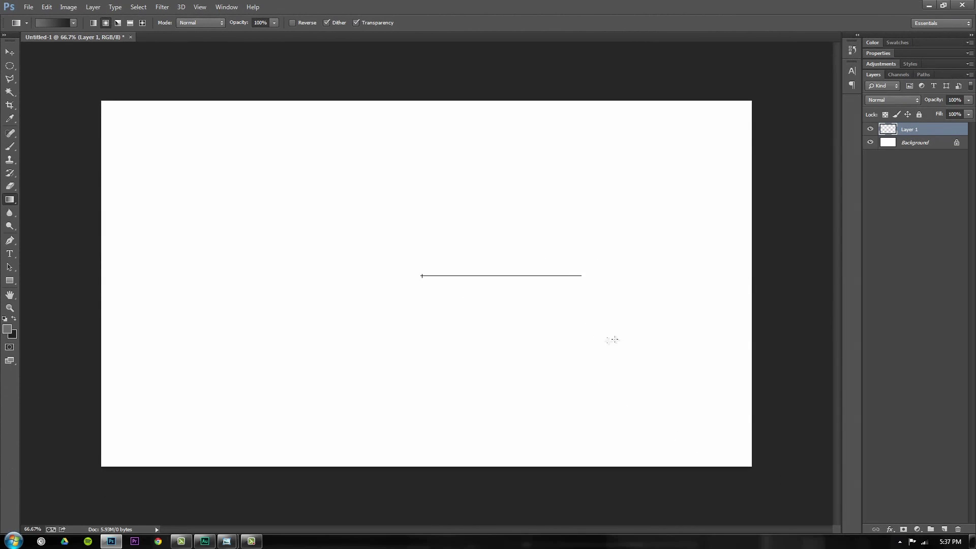
{"action": "left_click_drag", "start_coordinate": [878, 288], "coordinate": [877, 288]}
{"action": "key", "text": "ctrl+minus"}
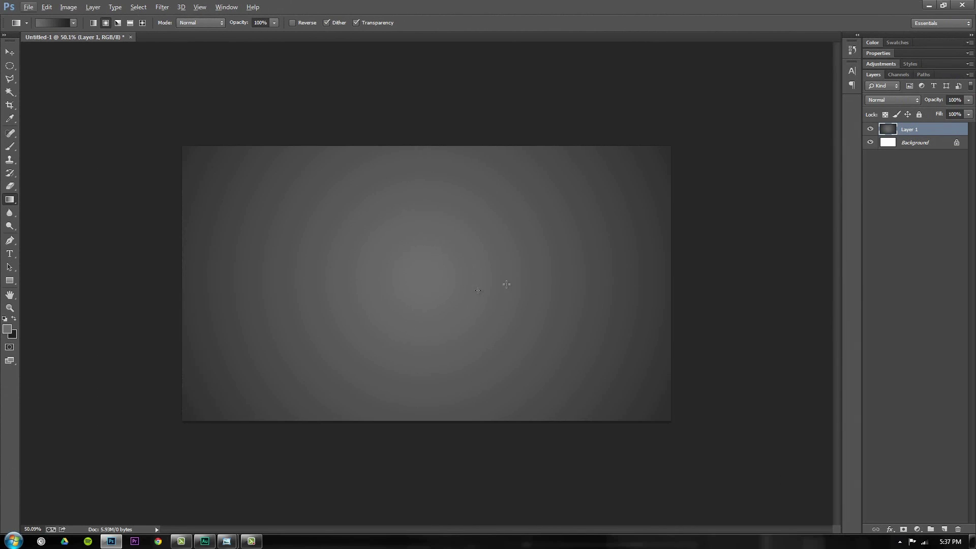
{"action": "scroll", "coordinate": [501, 294], "scroll_direction": "up", "scroll_amount": 2}
{"action": "left_click_drag", "start_coordinate": [428, 284], "coordinate": [833, 287]}
{"action": "left_click_drag", "start_coordinate": [405, 278], "coordinate": [758, 307]}
{"action": "scroll", "coordinate": [450, 311], "scroll_direction": "up", "scroll_amount": 1}
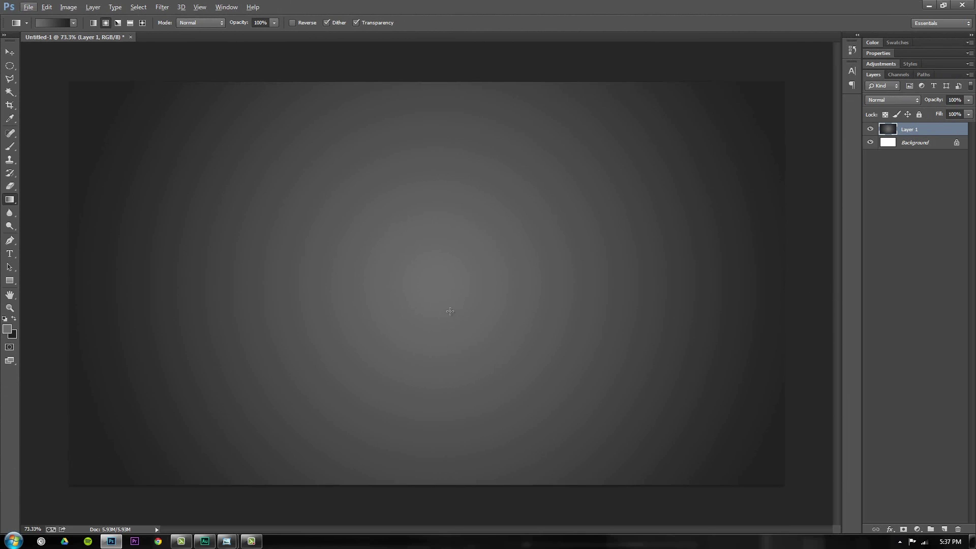
{"action": "left_click_drag", "start_coordinate": [430, 283], "coordinate": [866, 286]}
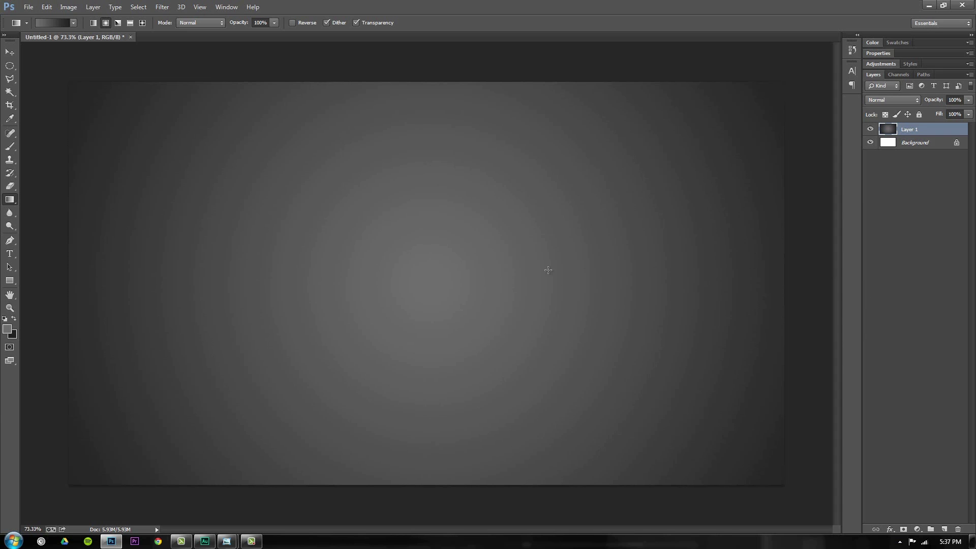
- Restore the default black and white colors and draw a black rectangle about 513 by 87 px above the canvas centre on a new layer
{"action": "left_click", "coordinate": [945, 530]}
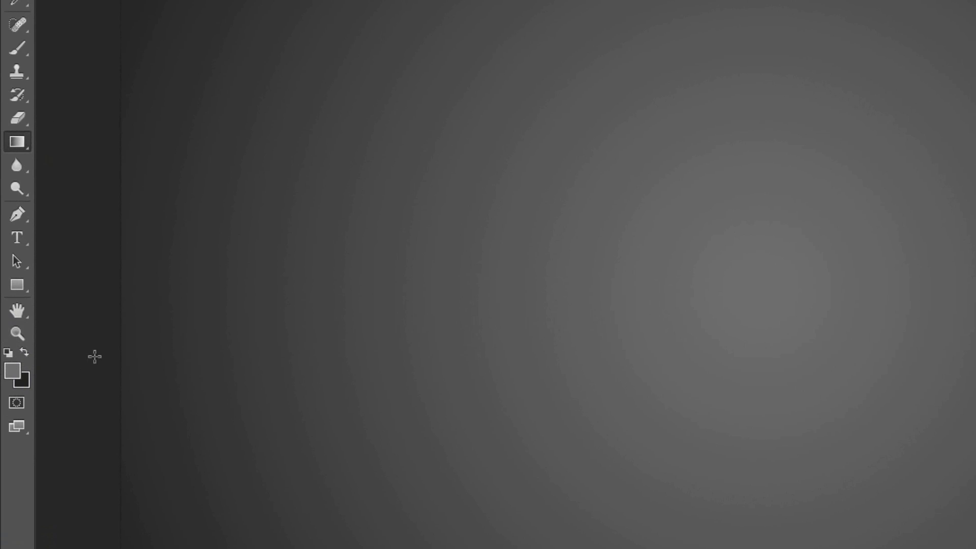
{"action": "left_click", "coordinate": [7, 355]}
{"action": "left_click", "coordinate": [14, 291]}
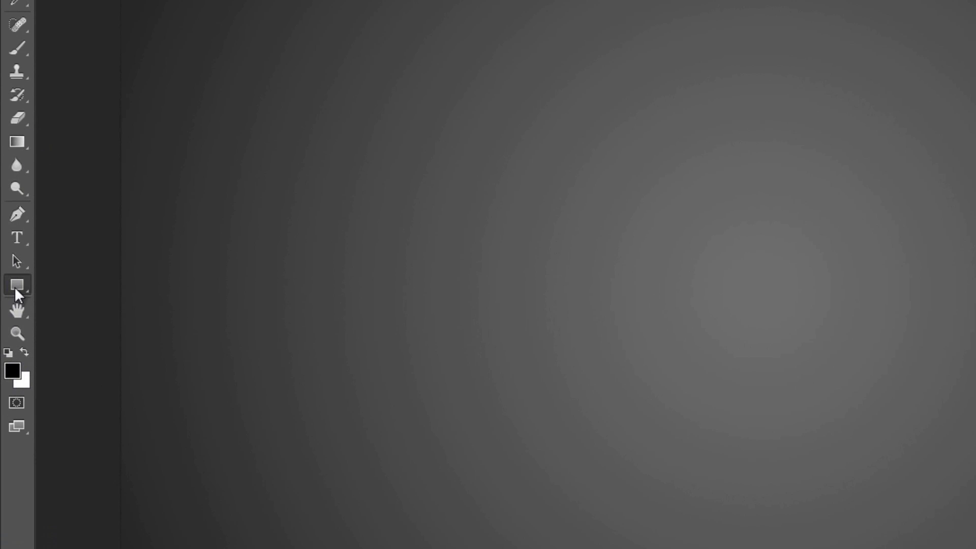
{"action": "left_click_drag", "start_coordinate": [629, 164], "coordinate": [975, 226]}
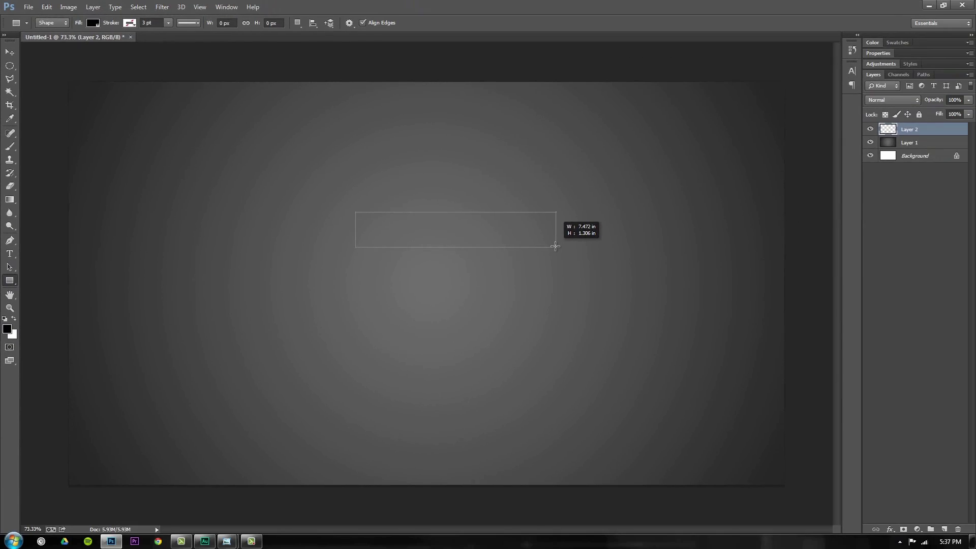
{"action": "left_click_drag", "start_coordinate": [556, 247], "coordinate": [547, 244]}
- Duplicate the rectangle directly above itself and scale the copy down to about 366 by 38 px
{"action": "key", "text": "v"}
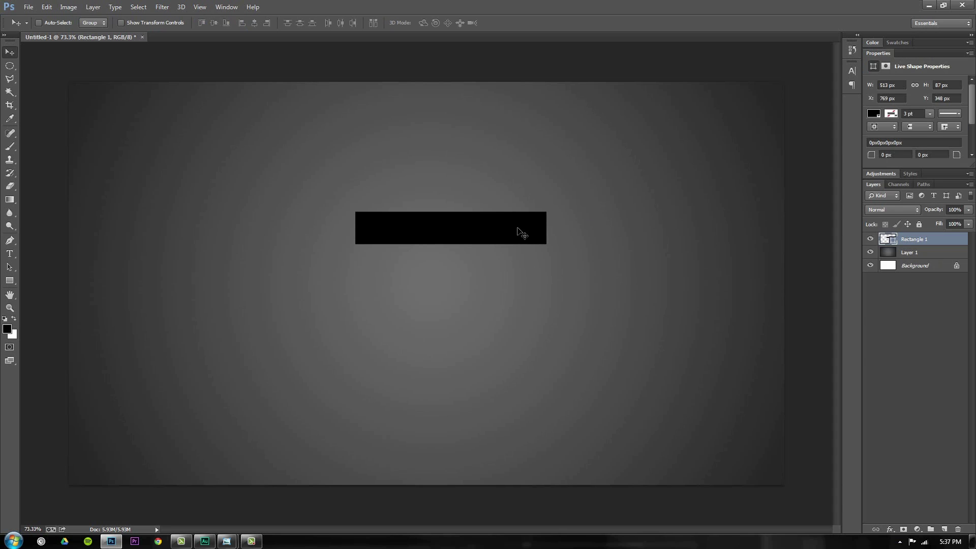
{"action": "left_click_drag", "start_coordinate": [506, 220], "coordinate": [501, 194]}
{"action": "key", "text": "ctrl+t"}
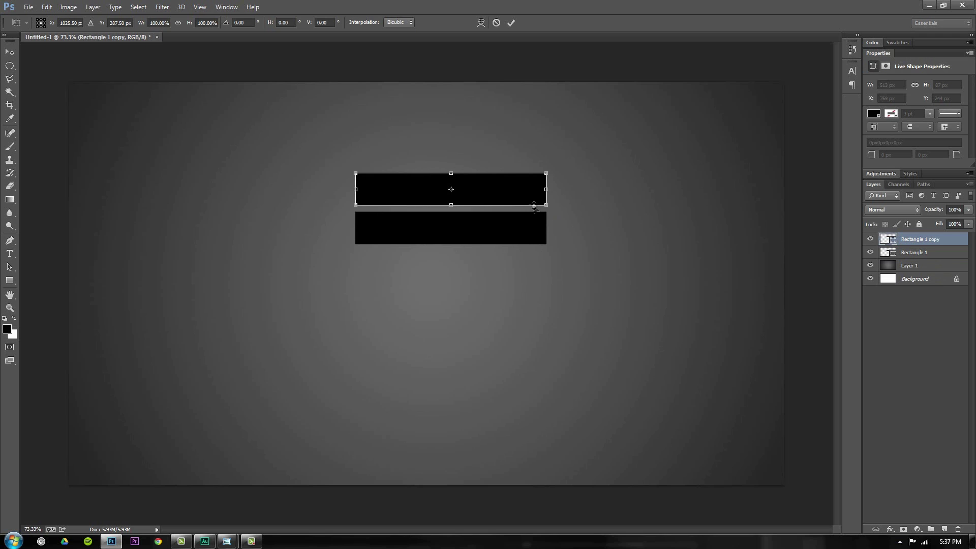
{"action": "left_click_drag", "start_coordinate": [459, 206], "coordinate": [458, 197]}
{"action": "left_click_drag", "start_coordinate": [542, 190], "coordinate": [487, 165]}
{"action": "left_click", "coordinate": [511, 23]}
- Duplicate the smaller bar above itself and reduce the copy's height to about 16 px
{"action": "key", "text": "ctrl+z"}
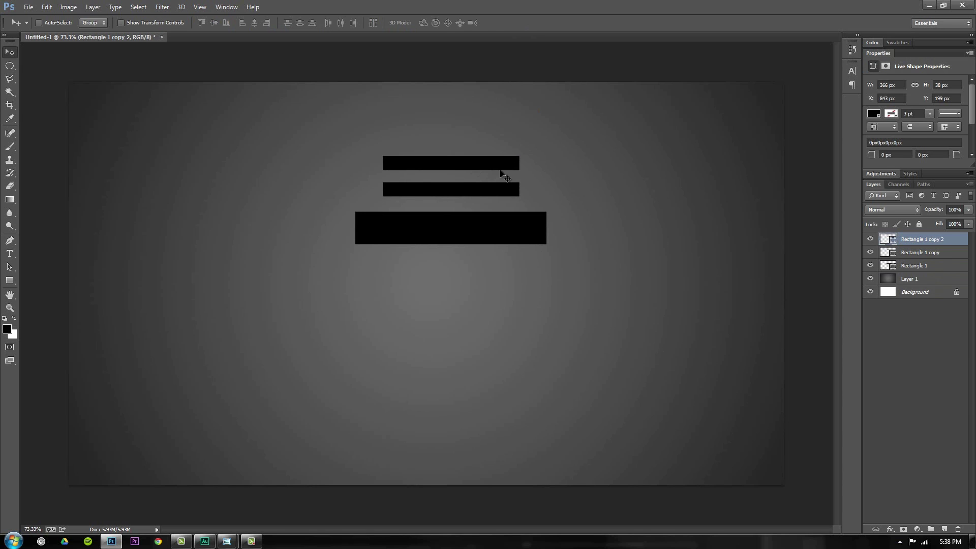
{"action": "key", "text": "ctrl+t"}
{"action": "left_click_drag", "start_coordinate": [453, 168], "coordinate": [479, 150]}
{"action": "left_click", "coordinate": [512, 23]}
- Turn on Auto-Select for the Move tool and shift the three bars individually toward the left half of the canvas
{"action": "left_click_drag", "start_coordinate": [510, 230], "coordinate": [364, 234]}
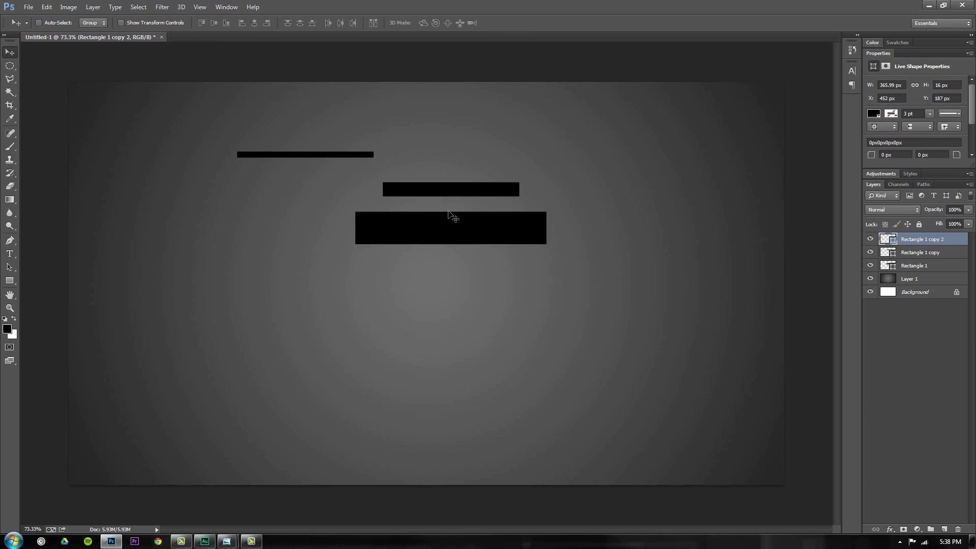
{"action": "left_click_drag", "start_coordinate": [346, 155], "coordinate": [491, 165]}
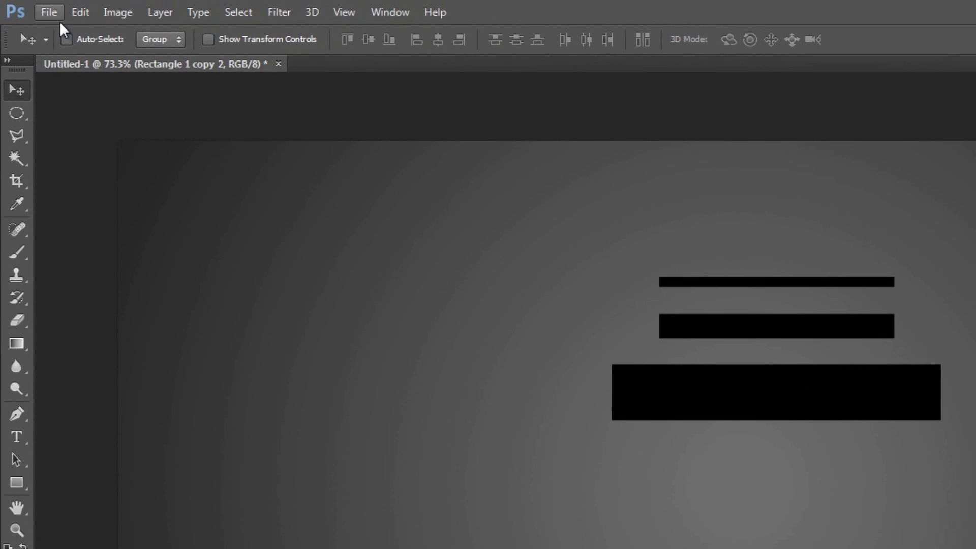
{"action": "left_click_drag", "start_coordinate": [717, 395], "coordinate": [645, 451]}
{"action": "left_click_drag", "start_coordinate": [803, 331], "coordinate": [750, 350]}
{"action": "mouse_move", "coordinate": [762, 284]}
{"action": "left_mouse_down"}
{"action": "mouse_move", "coordinate": [726, 290]}
{"action": "mouse_move", "coordinate": [746, 280]}
{"action": "left_mouse_up"}
{"action": "left_click_drag", "start_coordinate": [737, 467], "coordinate": [510, 440]}
{"action": "left_click_drag", "start_coordinate": [646, 351], "coordinate": [544, 339]}
{"action": "left_click_drag", "start_coordinate": [330, 285], "coordinate": [331, 285]}
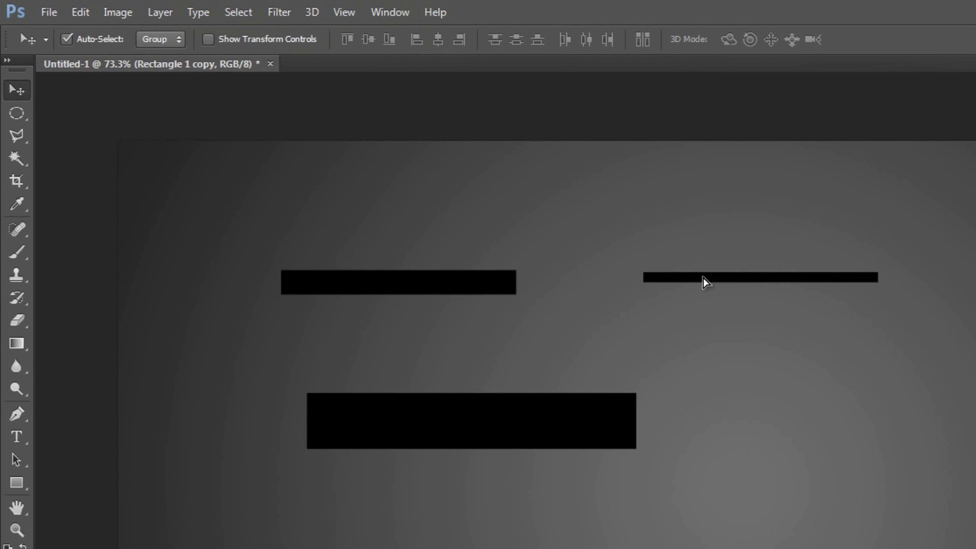
- Arrange the three bars one below another in the canvas's upper-left area, from thinnest to thickest
{"action": "left_click_drag", "start_coordinate": [710, 281], "coordinate": [374, 175]}
{"action": "left_click_drag", "start_coordinate": [464, 440], "coordinate": [377, 381]}
{"action": "left_click_drag", "start_coordinate": [430, 280], "coordinate": [373, 279]}
{"action": "left_click_drag", "start_coordinate": [411, 173], "coordinate": [311, 199]}
{"action": "left_click", "coordinate": [407, 361]}
- Place copies of the three bars in a staggered, overlapping cluster across the upper right half of the canvas
{"action": "left_click_drag", "start_coordinate": [400, 370], "coordinate": [968, 425]}
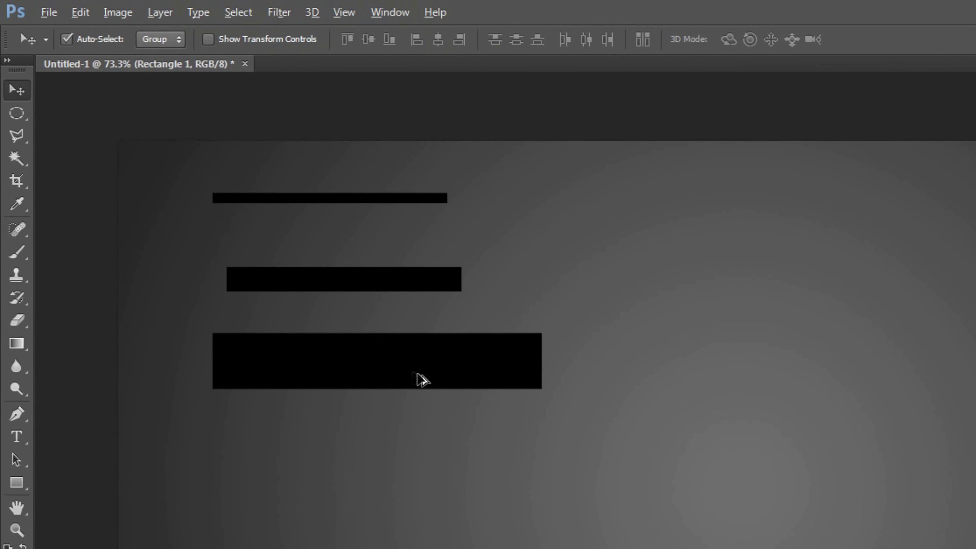
{"action": "left_click_drag", "start_coordinate": [242, 167], "coordinate": [483, 197]}
{"action": "left_click_drag", "start_coordinate": [219, 117], "coordinate": [425, 203]}
{"action": "left_click_drag", "start_coordinate": [427, 204], "coordinate": [438, 240]}
{"action": "left_click_drag", "start_coordinate": [437, 240], "coordinate": [444, 237]}
{"action": "left_click_drag", "start_coordinate": [445, 237], "coordinate": [729, 236]}
{"action": "left_click_drag", "start_coordinate": [701, 237], "coordinate": [740, 193]}
- Transform one bar in the cluster and spread further bars among the existing ones, undoing the last placement
{"action": "key", "text": "ctrl+t"}
{"action": "left_click", "coordinate": [511, 22]}
{"action": "left_click_drag", "start_coordinate": [739, 193], "coordinate": [721, 186]}
{"action": "left_click_drag", "start_coordinate": [721, 186], "coordinate": [600, 175]}
{"action": "left_click_drag", "start_coordinate": [248, 201], "coordinate": [248, 202]}
{"action": "left_click_drag", "start_coordinate": [247, 218], "coordinate": [655, 298]}
{"action": "key", "text": "ctrl+z"}
- Add a copy of the medium bar near the canvas's right edge and stretch it to about 422 px wide
{"action": "left_click", "coordinate": [216, 165]}
{"action": "left_click_drag", "start_coordinate": [216, 167], "coordinate": [680, 252]}
{"action": "key", "text": "ctrl+alt+t"}
{"action": "left_click_drag", "start_coordinate": [773, 252], "coordinate": [791, 251]}
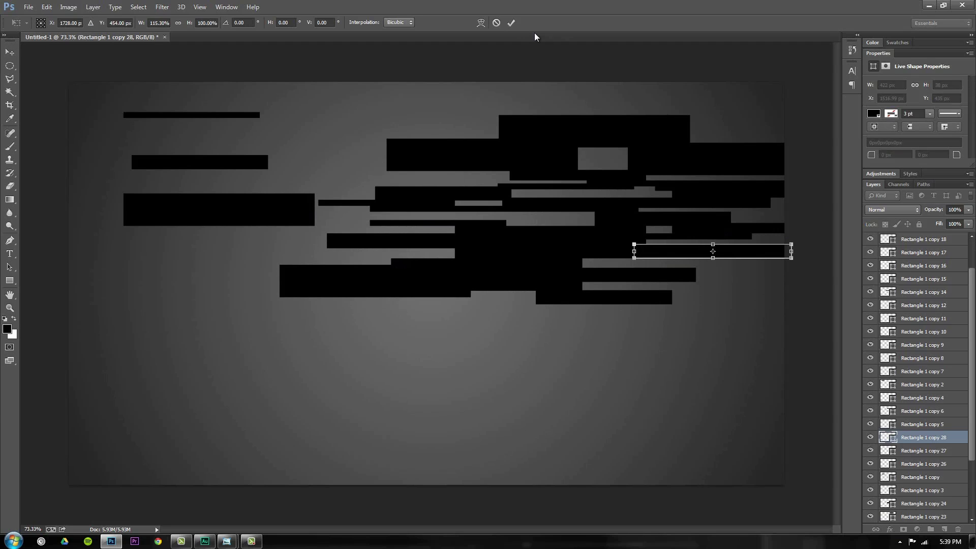
{"action": "left_click", "coordinate": [512, 23]}
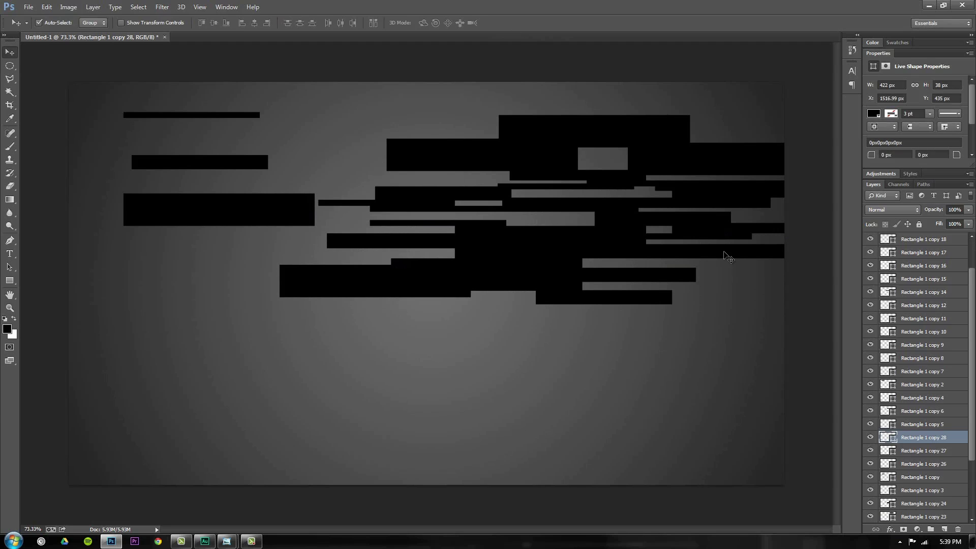
- Delete the three separate source bars in the upper-left area of the canvas
{"action": "left_click", "coordinate": [240, 205]}
{"action": "key", "text": "Delete"}
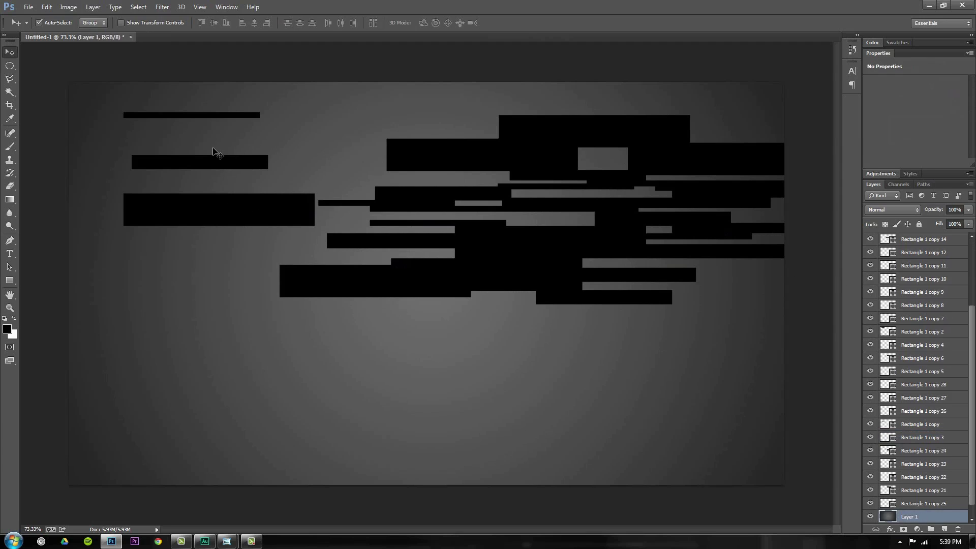
{"action": "left_click", "coordinate": [215, 160]}
{"action": "key", "text": "Delete"}
{"action": "left_click", "coordinate": [214, 115]}
{"action": "key", "text": "Delete"}
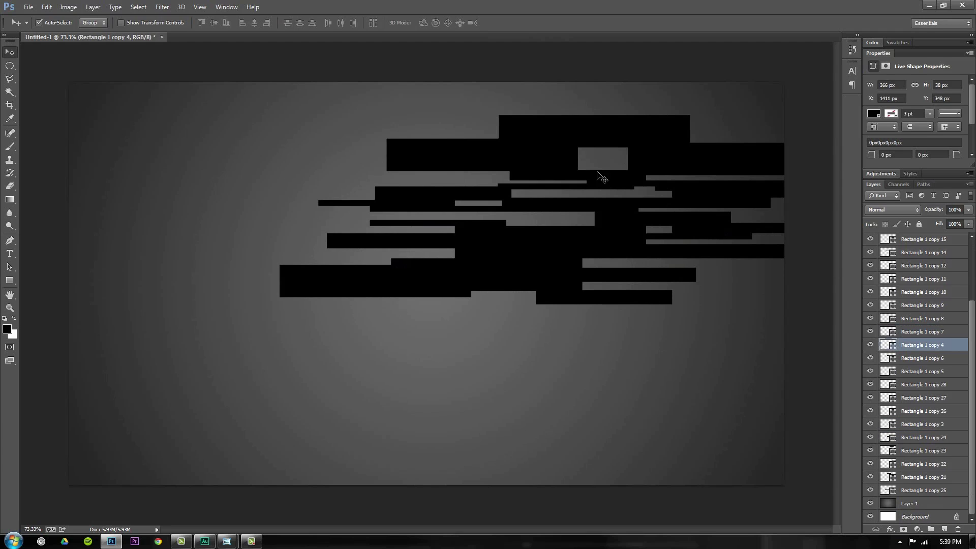
{"action": "left_click", "coordinate": [941, 489]}
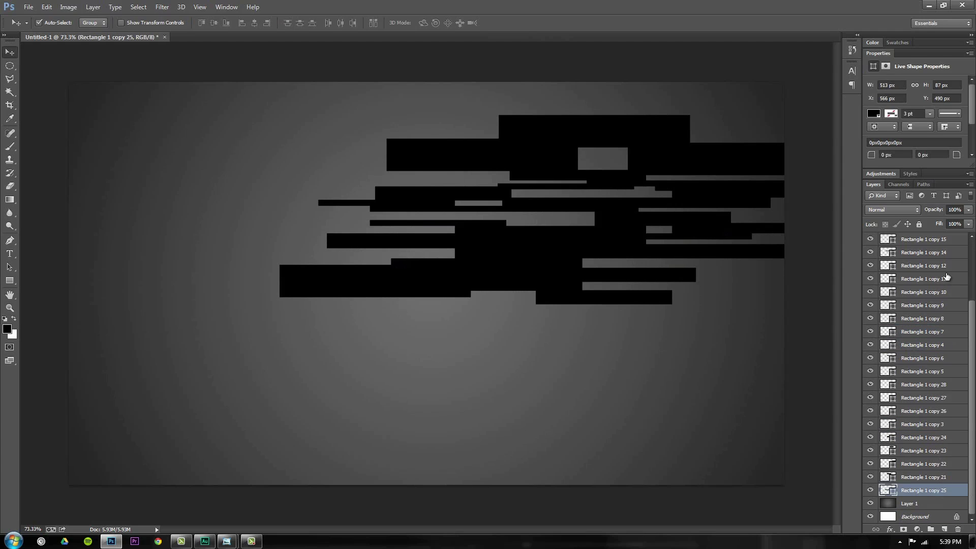
{"action": "left_click", "coordinate": [944, 243], "text": "shift"}
{"action": "left_click_drag", "start_coordinate": [616, 224], "coordinate": [523, 246]}
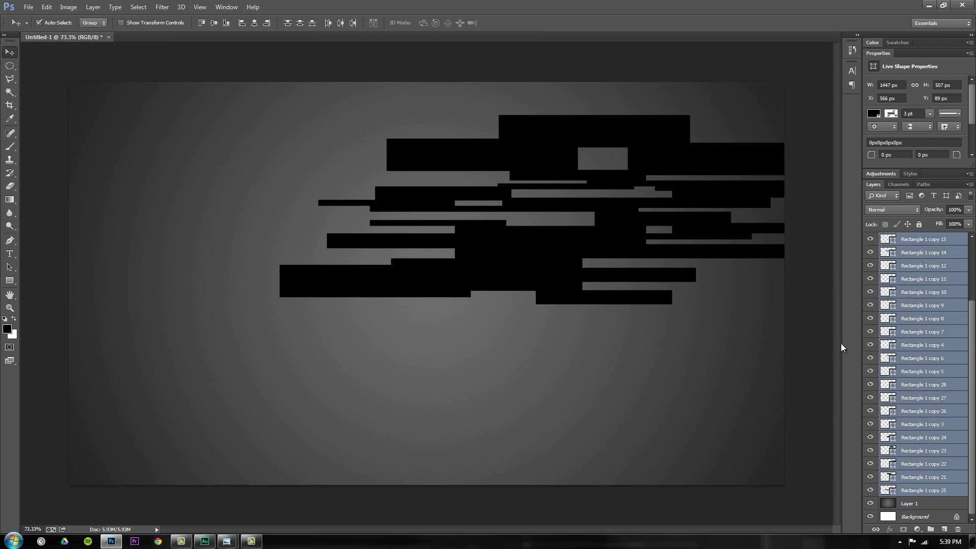
{"action": "left_click_drag", "start_coordinate": [973, 414], "coordinate": [966, 435]}
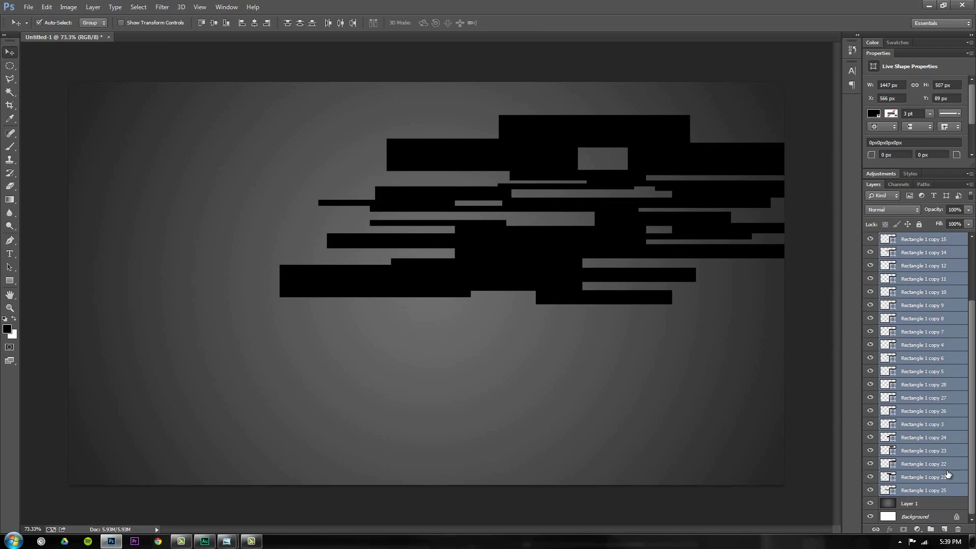
- Select all rectangle layers from Rectangle 1 copy 13 to Rectangle 1 copy 25 and move the cluster left, just inside the canvas edge
{"action": "double_click", "coordinate": [880, 53]}
{"action": "left_click", "coordinate": [922, 131]}
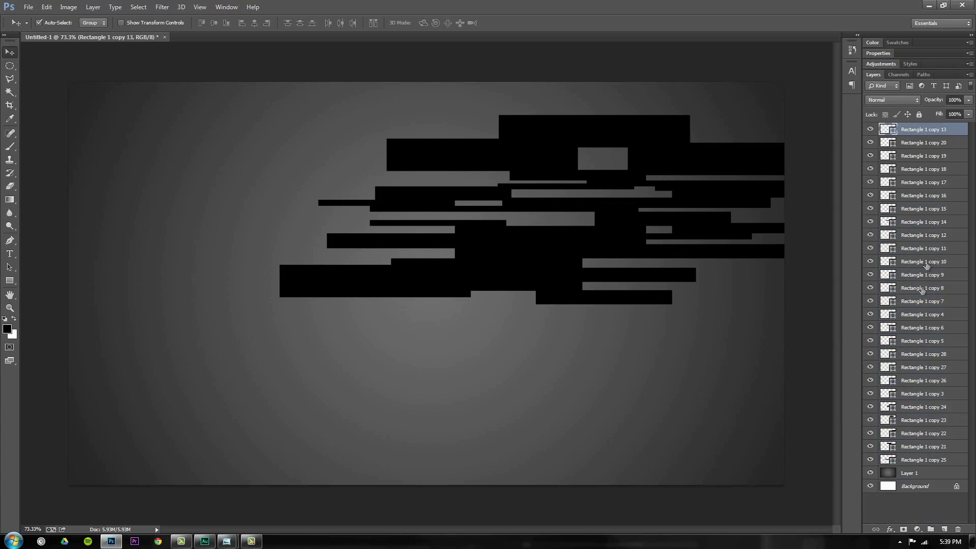
{"action": "left_click", "coordinate": [919, 461], "text": "shift"}
{"action": "left_click_drag", "start_coordinate": [577, 228], "coordinate": [572, 227]}
- Squash the whole bar cluster vertically about its centre and move it to the upper middle of the canvas
{"action": "key", "text": "ctrl+t"}
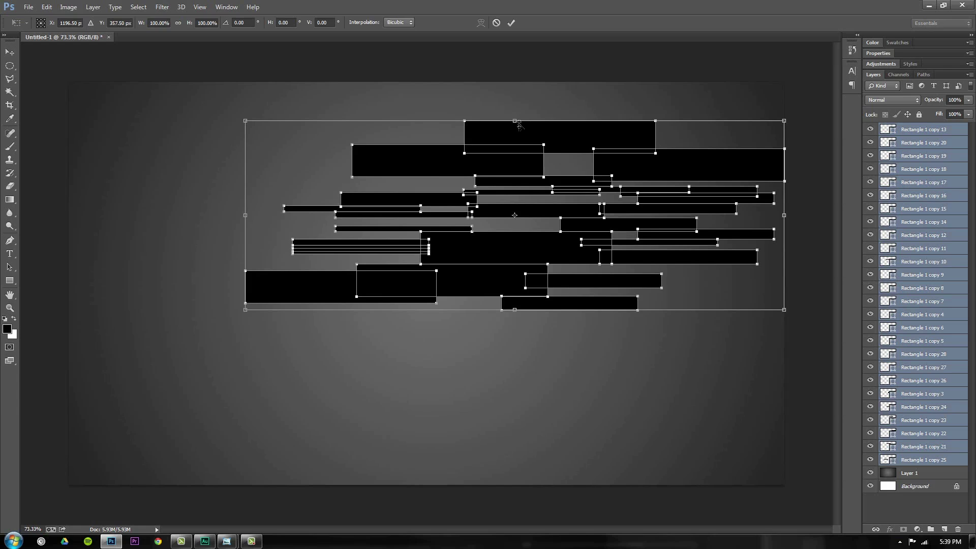
{"action": "left_click_drag", "start_coordinate": [513, 119], "coordinate": [513, 146]}
{"action": "key", "text": "Return"}
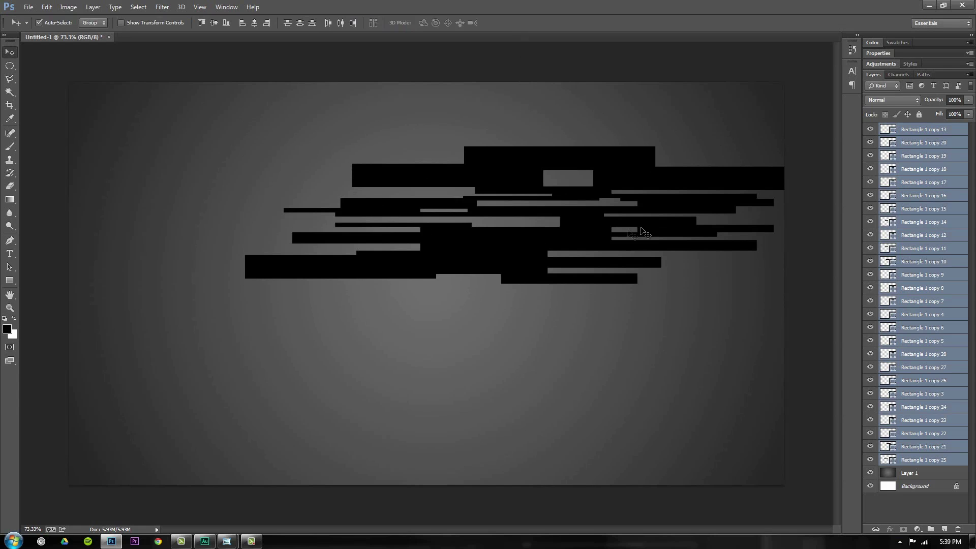
{"action": "left_click_drag", "start_coordinate": [692, 222], "coordinate": [590, 243]}
{"action": "left_click_drag", "start_coordinate": [601, 242], "coordinate": [565, 221]}
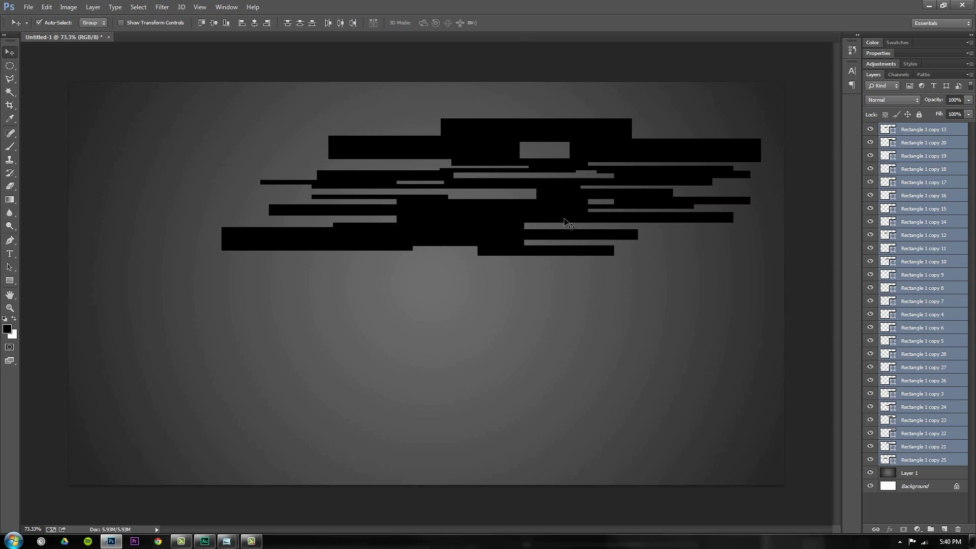
- Merge the shapes of all rectangle layers from Rectangle 1 copy 13 to Rectangle 1 copy 25 into one shape layer
{"action": "left_click", "coordinate": [915, 133]}
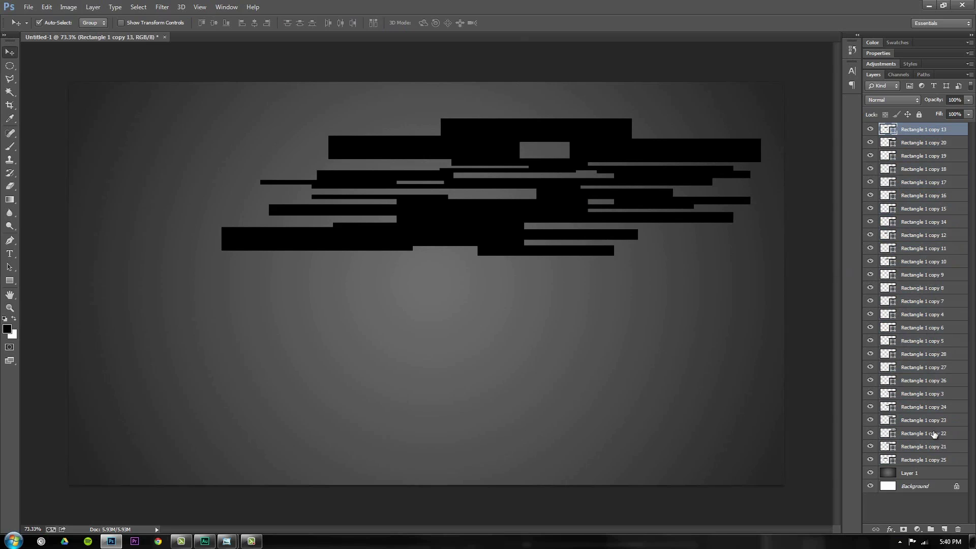
{"action": "left_click", "coordinate": [938, 459], "text": "shift"}
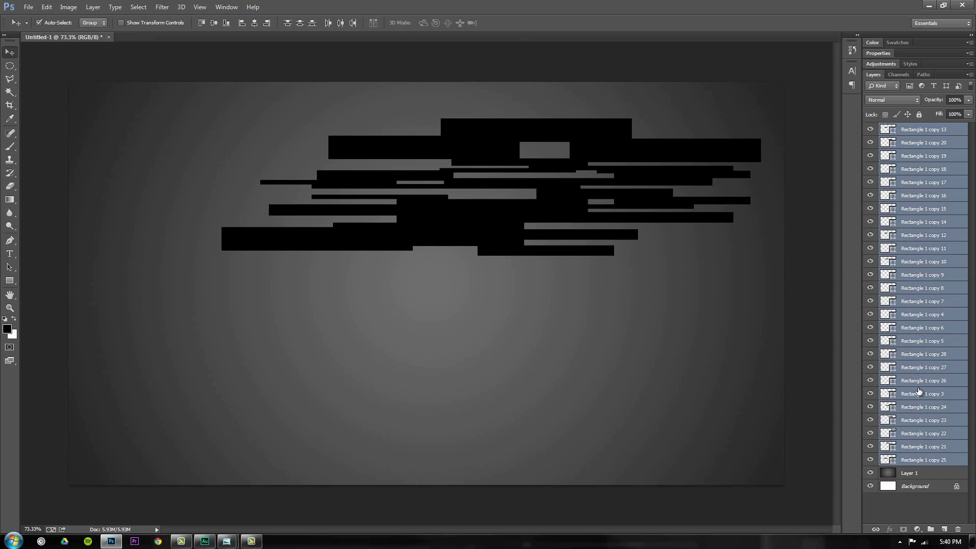
{"action": "key", "text": "ctrl+e"}
{"action": "key", "text": "ctrl+z"}
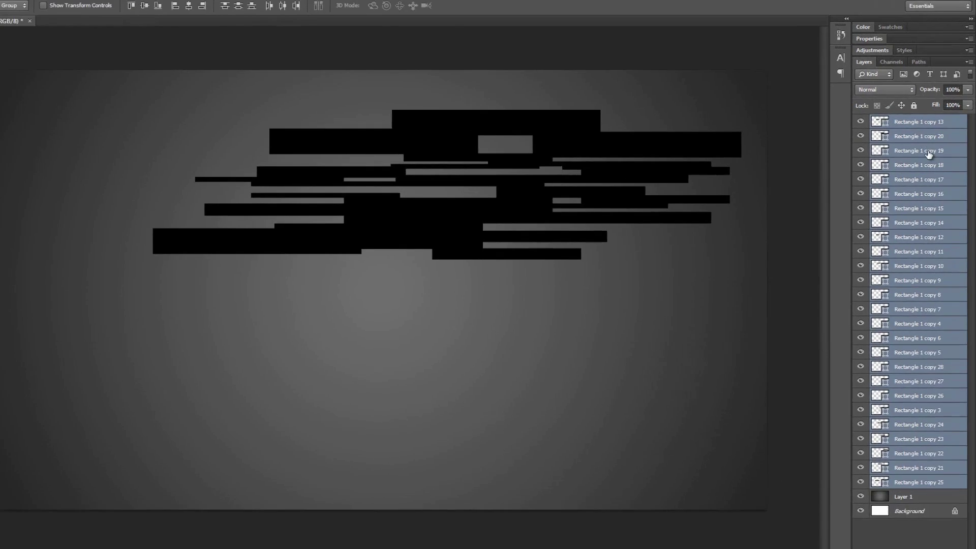
{"action": "right_click", "coordinate": [941, 247]}
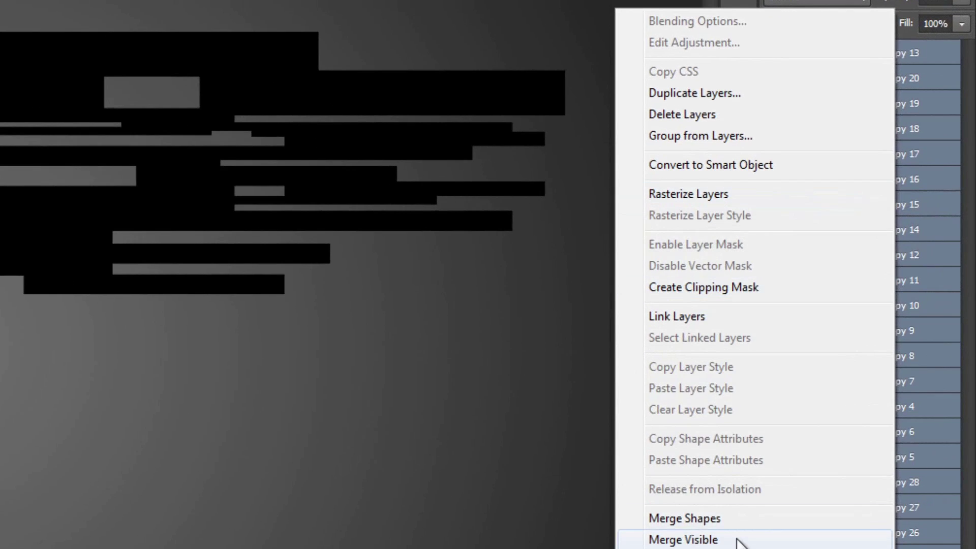
{"action": "left_click", "coordinate": [733, 518]}
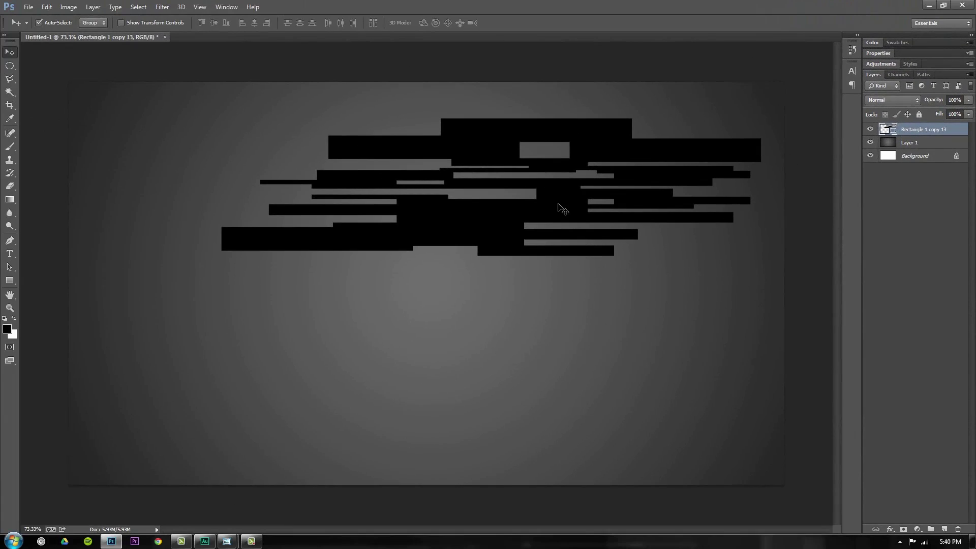
- Move the merged bar cluster into the canvas's upper-right corner and add a copy of it below
{"action": "left_click_drag", "start_coordinate": [558, 203], "coordinate": [669, 155]}
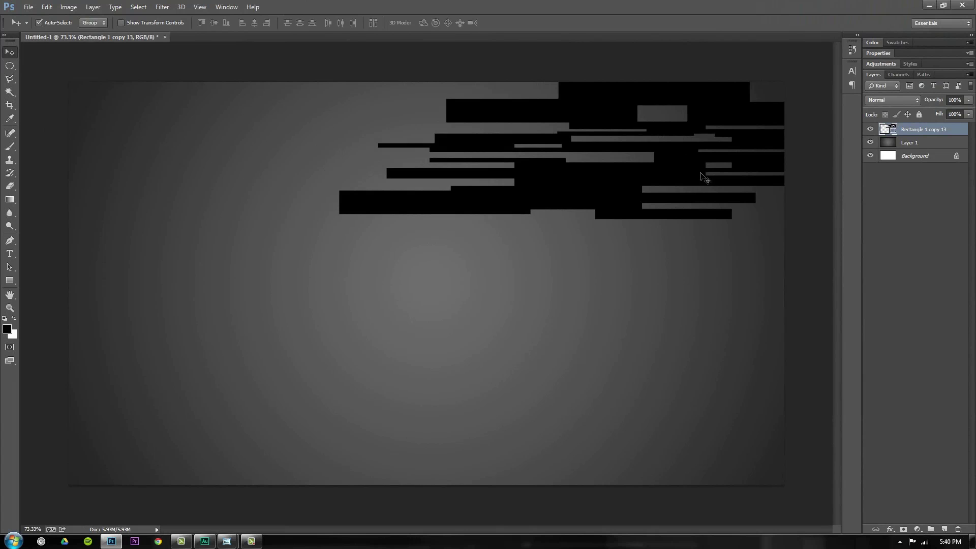
{"action": "left_click_drag", "start_coordinate": [682, 174], "coordinate": [659, 335]}
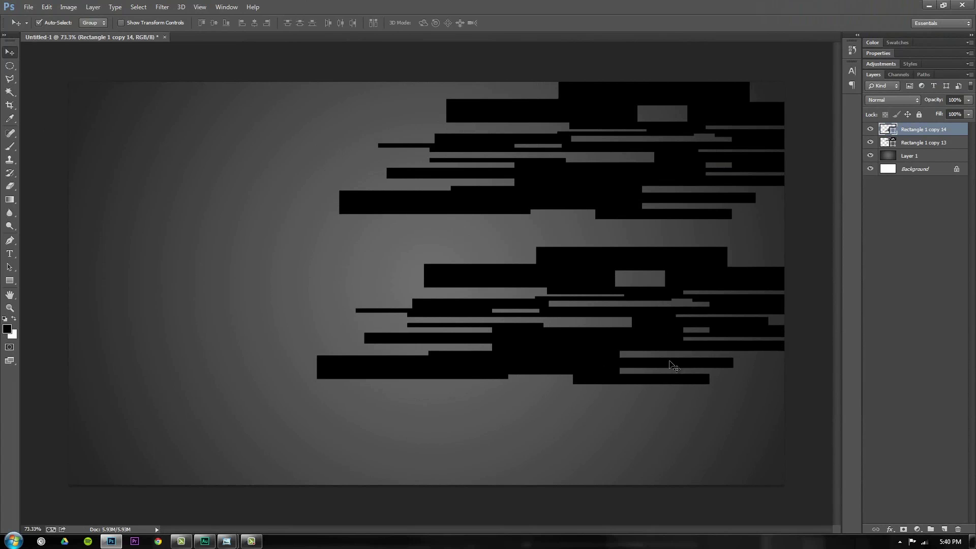
- Rotate the copied cluster 180 degrees and move it to the lower-left corner of the canvas
{"action": "key", "text": "ctrl+t"}
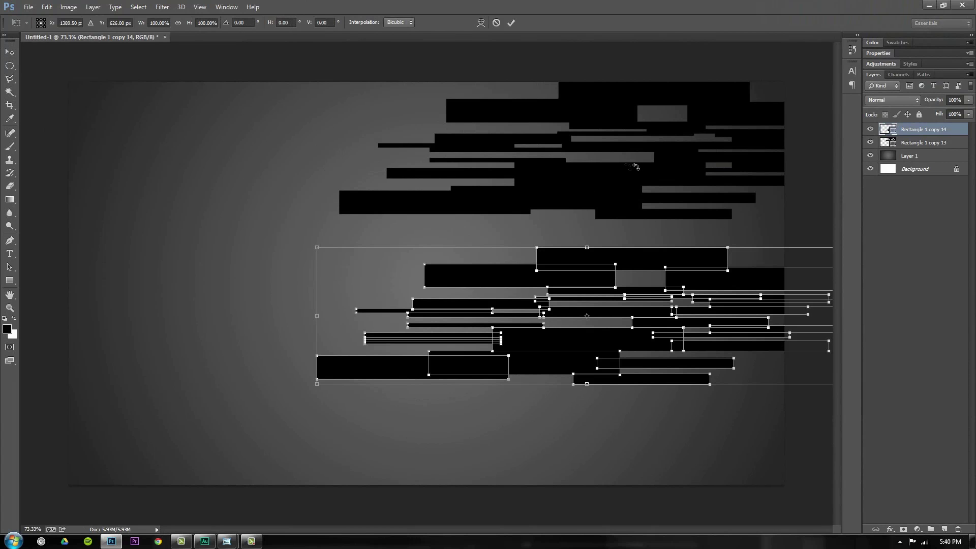
{"action": "left_click_drag", "start_coordinate": [656, 164], "coordinate": [542, 402]}
{"action": "left_click", "coordinate": [511, 23]}
{"action": "left_click_drag", "start_coordinate": [603, 308], "coordinate": [324, 404]}
{"action": "key", "text": "ctrl+z"}
{"action": "left_click", "coordinate": [927, 146]}
- Enlarge the rotated cluster proportionally toward the middle of the canvas
{"action": "key", "text": "ctrl+t"}
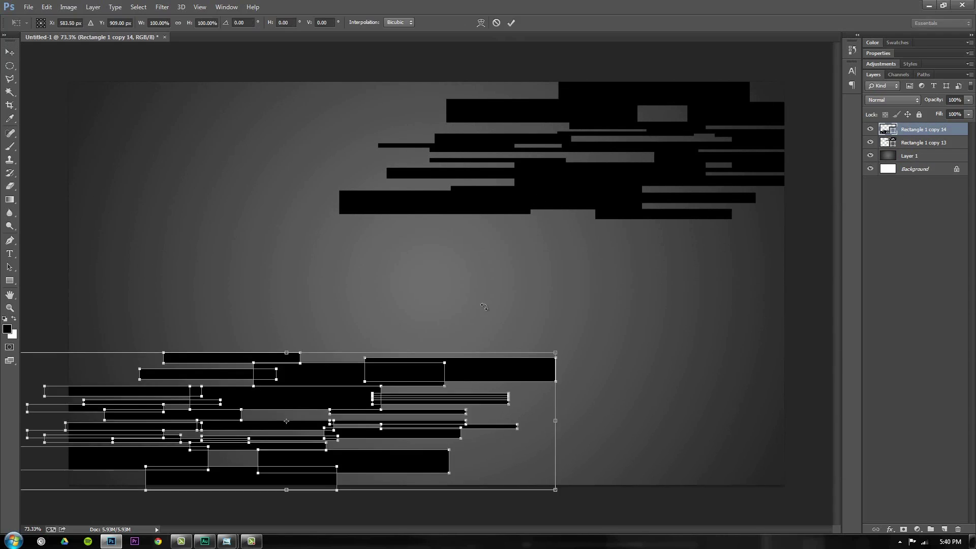
{"action": "left_click_drag", "start_coordinate": [559, 350], "coordinate": [632, 295]}
{"action": "left_click", "coordinate": [511, 22]}
- Add four copies of the enlarged cluster and spread them so bars cover the rest of the canvas
{"action": "left_click_drag", "start_coordinate": [379, 353], "coordinate": [234, 129]}
{"action": "key", "text": "ctrl+j"}
{"action": "left_click_drag", "start_coordinate": [243, 183], "coordinate": [218, 279]}
{"action": "key", "text": "ctrl+j"}
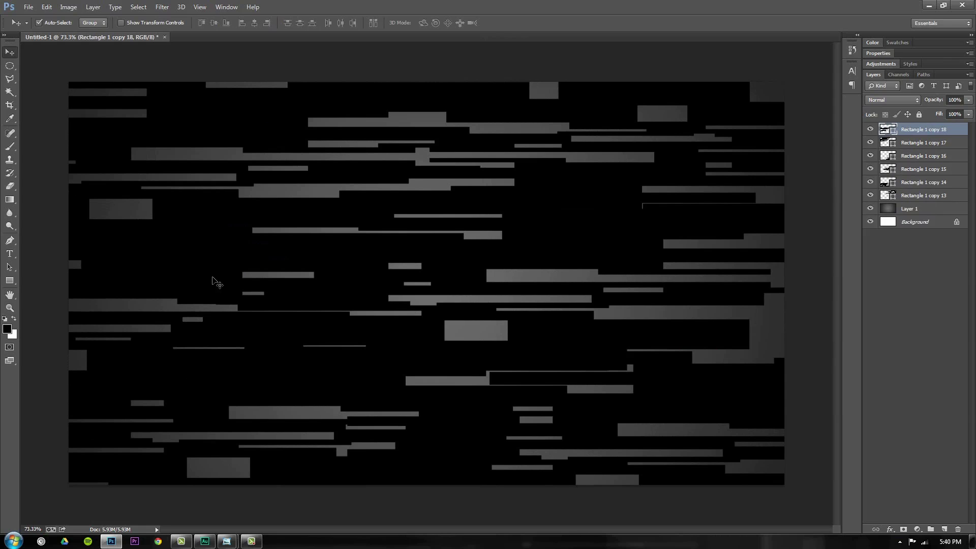
- Turn off Auto-Select, duplicate the Rectangle 1 copy 15 layer and rotate the duplicate 180 degrees
{"action": "left_click", "coordinate": [924, 170]}
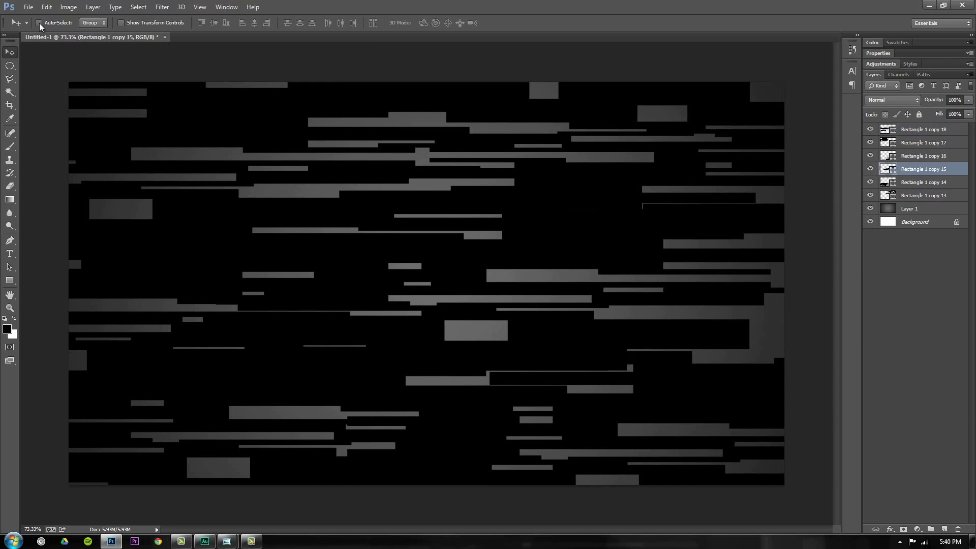
{"action": "mouse_move", "coordinate": [227, 214]}
{"action": "left_mouse_down"}
{"action": "mouse_move", "coordinate": [327, 211]}
{"action": "mouse_move", "coordinate": [230, 214]}
{"action": "left_mouse_up"}
{"action": "key", "text": "ctrl+j"}
{"action": "key", "text": "ctrl+t"}
{"action": "left_click_drag", "start_coordinate": [439, 107], "coordinate": [547, 350]}
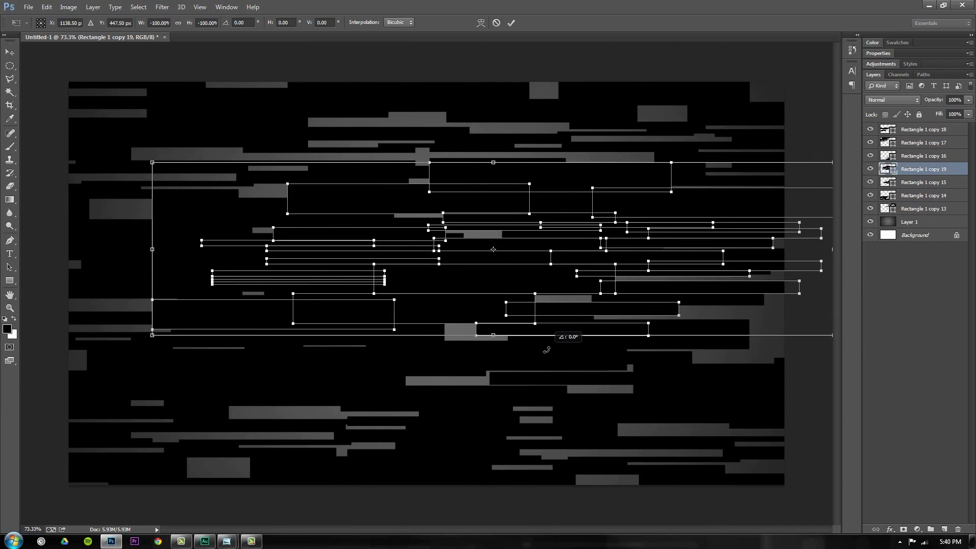
{"action": "left_click", "coordinate": [511, 22]}
- Move the rotated duplicate toward the canvas's upper left and place another copy of it in the lower-right area
{"action": "left_click_drag", "start_coordinate": [518, 211], "coordinate": [417, 173]}
{"action": "left_click_drag", "start_coordinate": [523, 214], "coordinate": [720, 360]}
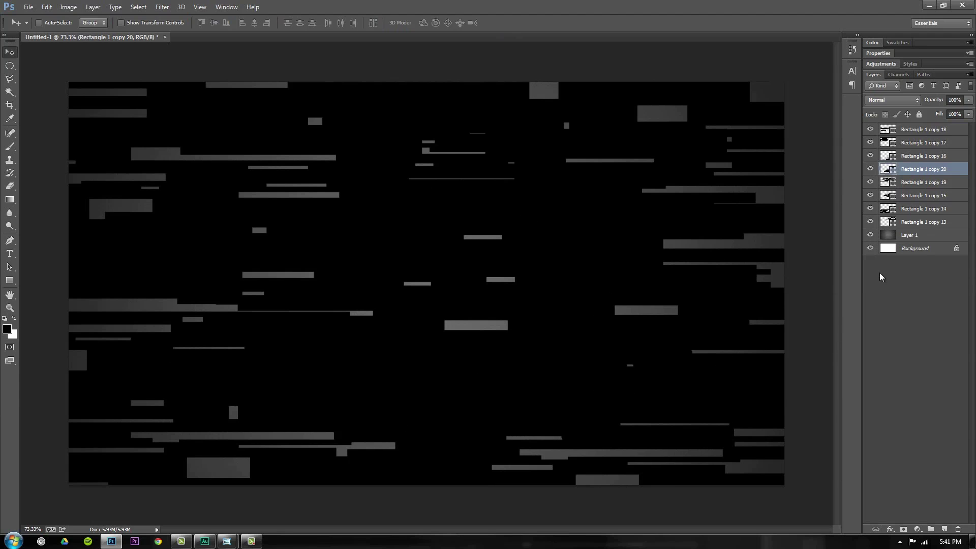
- Lower the opacity of the top three layers, Rectangle 1 copy 18, copy 17 and copy 16
{"action": "mouse_move", "coordinate": [870, 130]}
{"action": "left_mouse_down"}
{"action": "mouse_move", "coordinate": [875, 240]}
{"action": "mouse_move", "coordinate": [879, 133]}
{"action": "left_mouse_up"}
{"action": "left_click", "coordinate": [929, 131]}
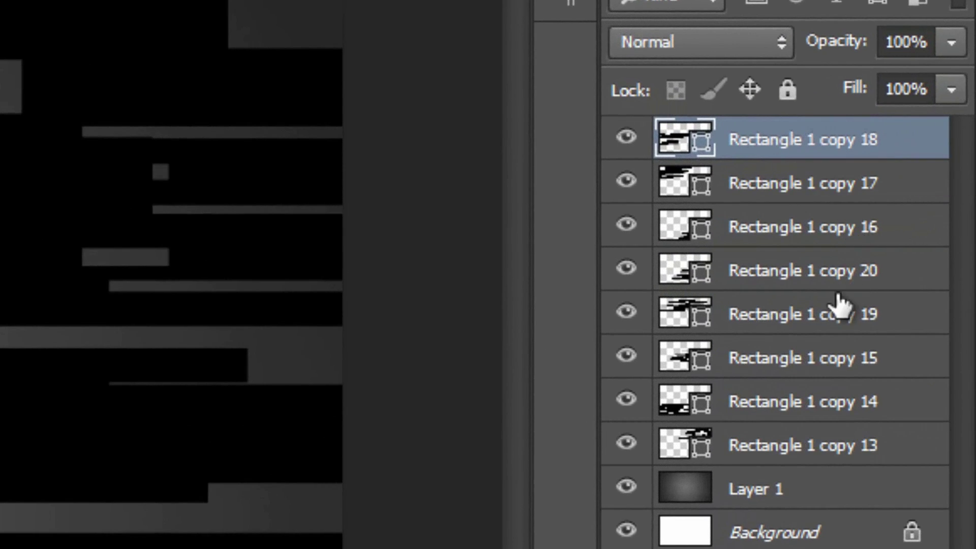
{"action": "left_click", "coordinate": [834, 226], "text": "shift"}
{"action": "left_click", "coordinate": [952, 43]}
{"action": "left_click_drag", "start_coordinate": [961, 63], "coordinate": [823, 82]}
- Set the opacity of the layers from Rectangle 1 copy 20 down to Rectangle 1 copy 13 to 49%
{"action": "left_click", "coordinate": [789, 271]}
{"action": "left_click", "coordinate": [789, 401], "text": "shift"}
{"action": "left_click", "coordinate": [952, 43]}
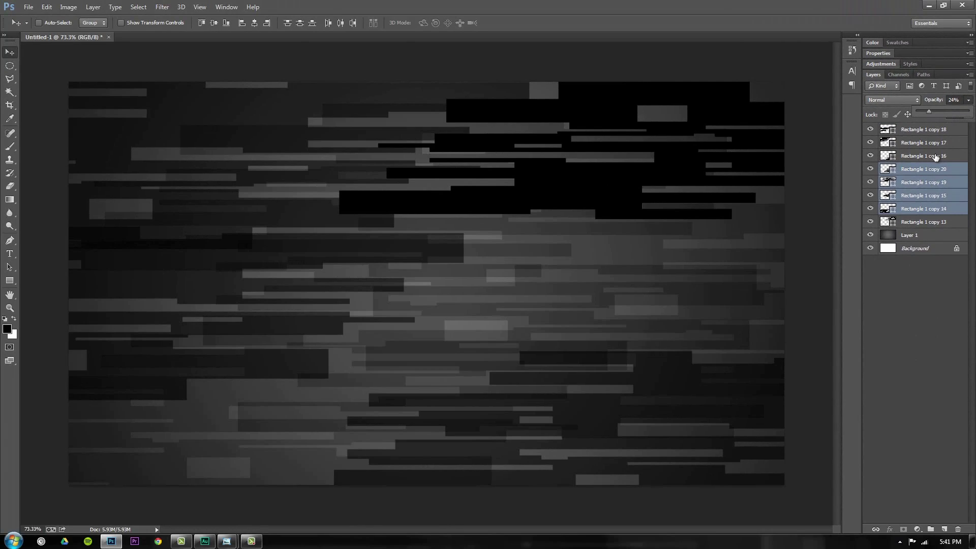
{"action": "left_click_drag", "start_coordinate": [934, 109], "coordinate": [943, 111]}
{"action": "left_click", "coordinate": [934, 220]}
{"action": "left_click", "coordinate": [937, 171], "text": "shift"}
{"action": "left_click", "coordinate": [932, 162]}
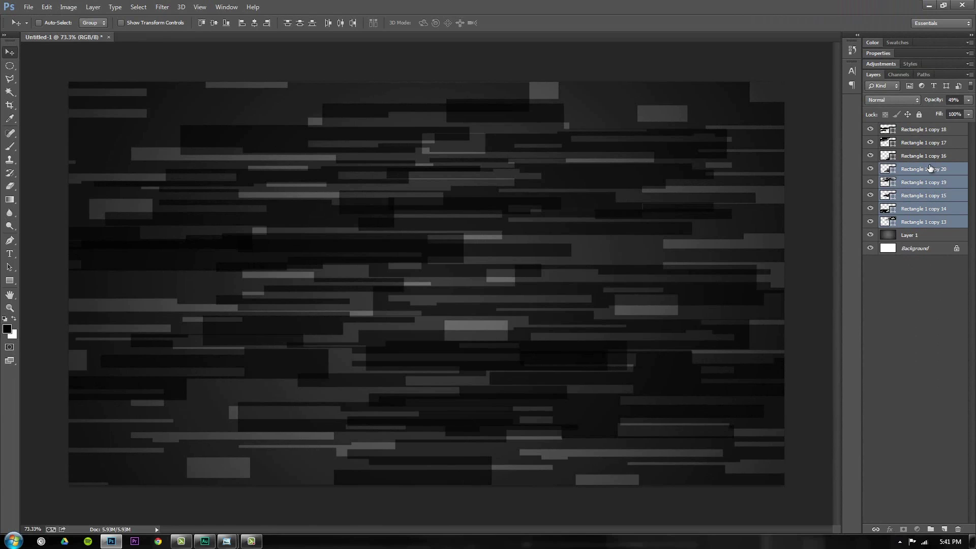
- Set the opacity of the top four layers, Rectangle 1 copy 18 down to Rectangle 1 copy 20, to 32%
{"action": "left_click", "coordinate": [932, 168]}
{"action": "left_click", "coordinate": [932, 131], "text": "shift"}
{"action": "left_click", "coordinate": [970, 100]}
{"action": "left_click_drag", "start_coordinate": [950, 112], "coordinate": [935, 113]}
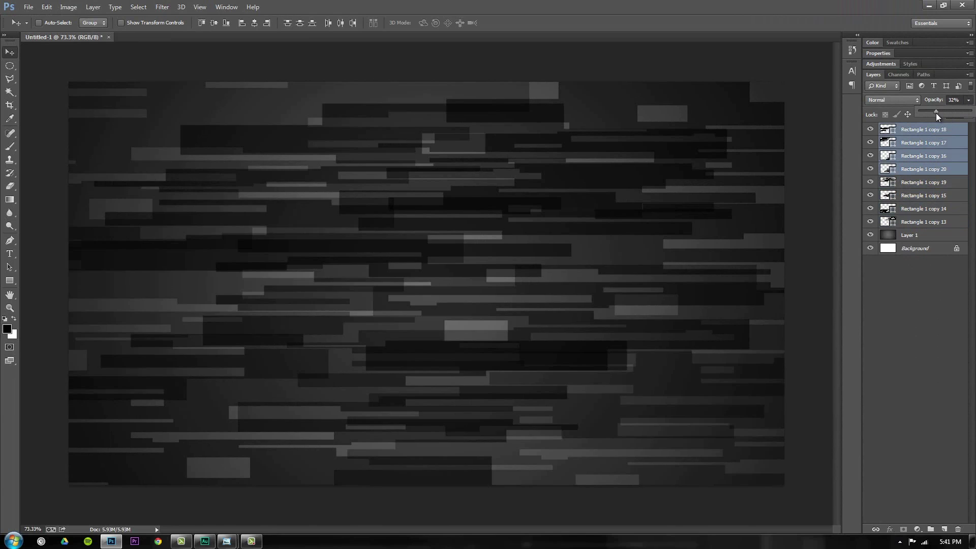
- Set the opacity of the Rectangle 1 copy 19, copy 15 and copy 14 layers to 30%
{"action": "left_click", "coordinate": [923, 208]}
{"action": "left_click", "coordinate": [926, 181], "text": "shift"}
{"action": "left_click", "coordinate": [969, 100]}
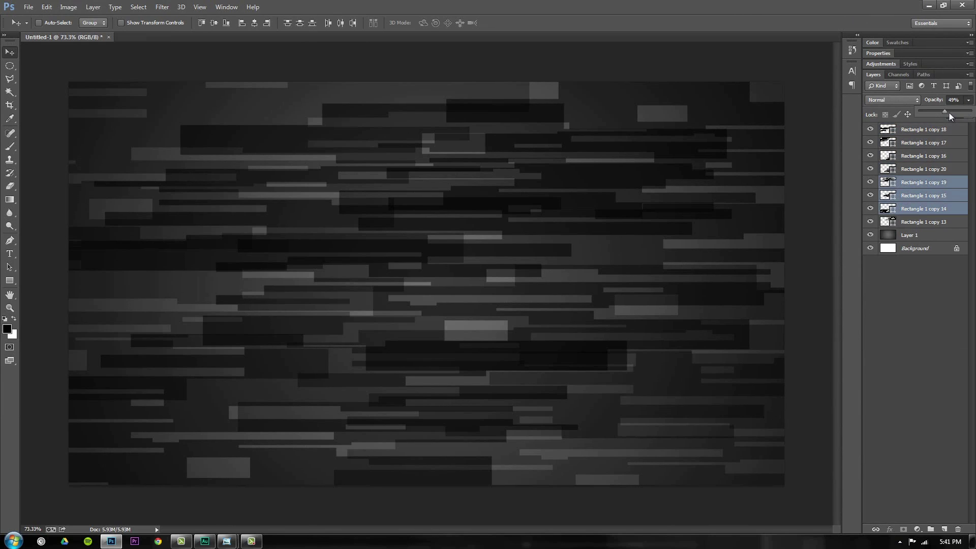
{"action": "left_click_drag", "start_coordinate": [952, 115], "coordinate": [938, 114]}
- Set the opacity of the Rectangle 1 copy 16, copy 20 and copy 19 layers to 26%
{"action": "left_click", "coordinate": [938, 182]}
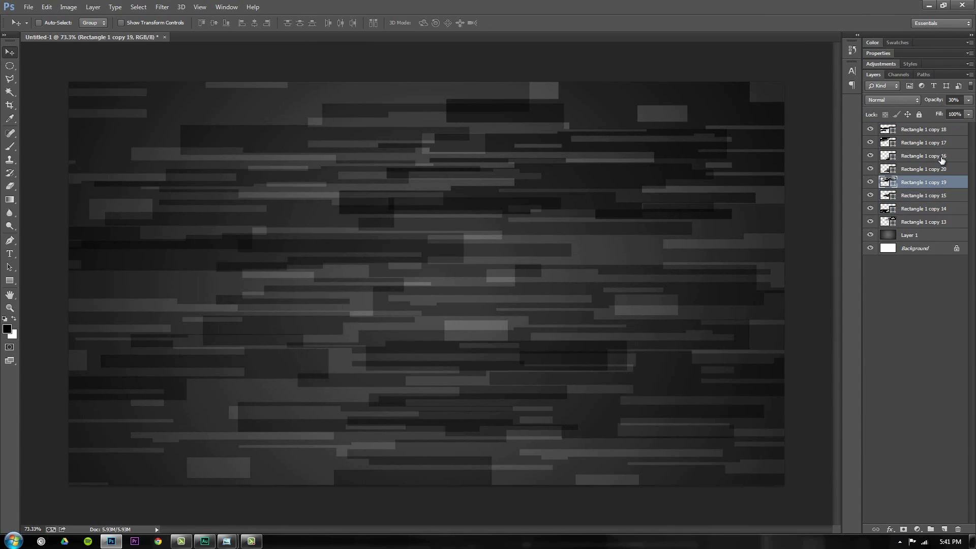
{"action": "left_click", "coordinate": [943, 155], "text": "shift"}
{"action": "left_click", "coordinate": [969, 100]}
{"action": "left_click_drag", "start_coordinate": [948, 113], "coordinate": [932, 111]}
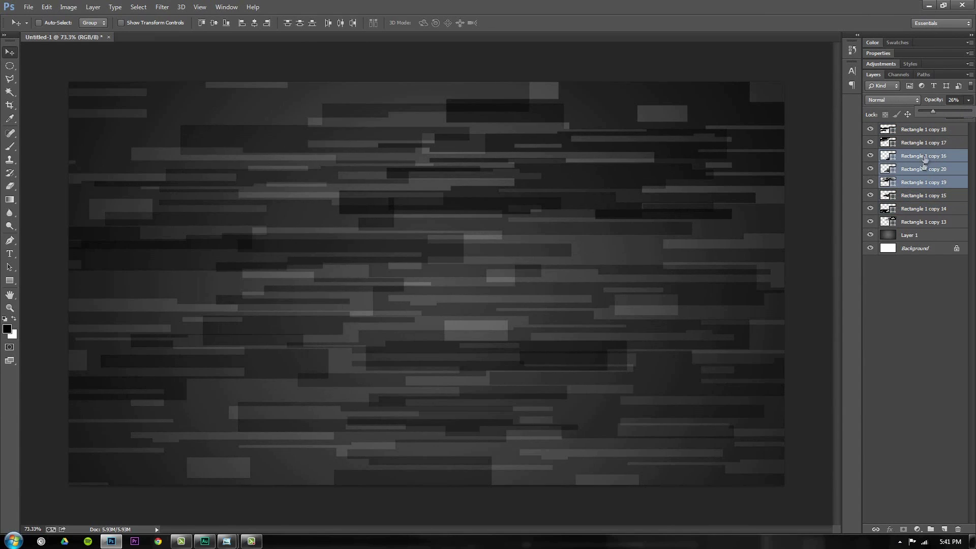
- Set the opacity of the Rectangle 1 copy 15 and Rectangle 1 copy 14 layers to 24%
{"action": "left_click", "coordinate": [927, 208]}
{"action": "left_click", "coordinate": [936, 182], "text": "shift"}
{"action": "left_click", "coordinate": [947, 196]}
{"action": "left_click", "coordinate": [944, 209], "text": "shift"}
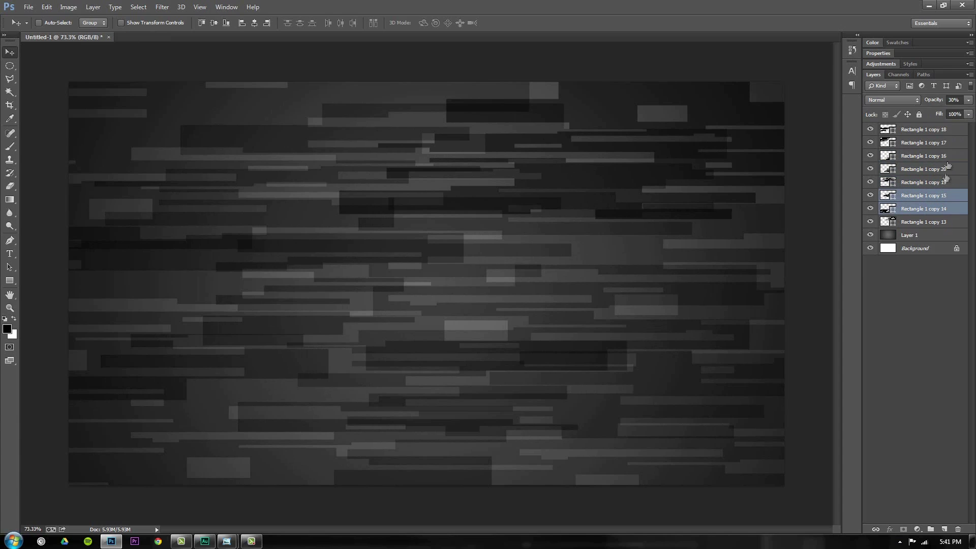
{"action": "left_click", "coordinate": [969, 100]}
{"action": "left_click_drag", "start_coordinate": [938, 112], "coordinate": [944, 113]}
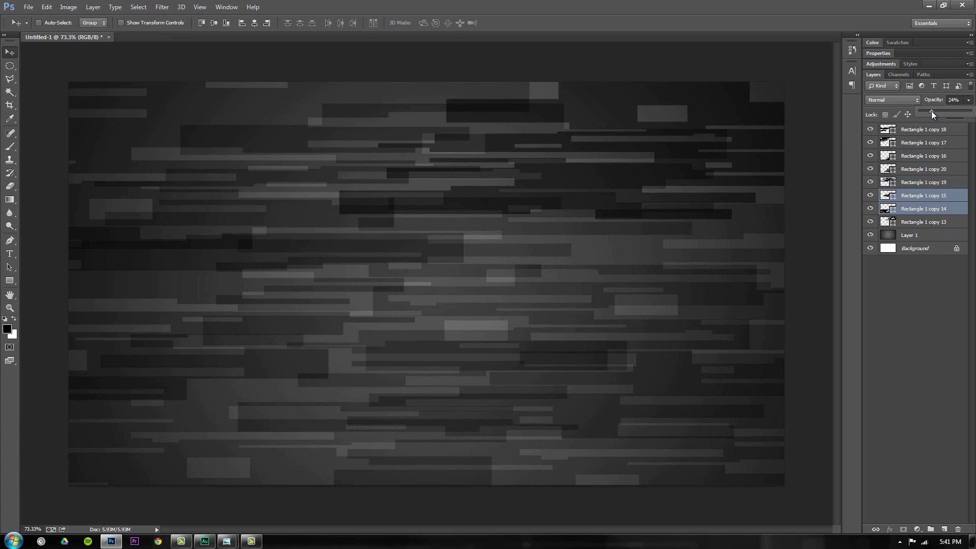
- Lower the opacity of the layers from Rectangle 1 copy 17 down to Rectangle 1 copy 19 to about 30%
{"action": "left_click", "coordinate": [936, 182]}
{"action": "left_click", "coordinate": [941, 144], "text": "shift"}
{"action": "left_click", "coordinate": [969, 100]}
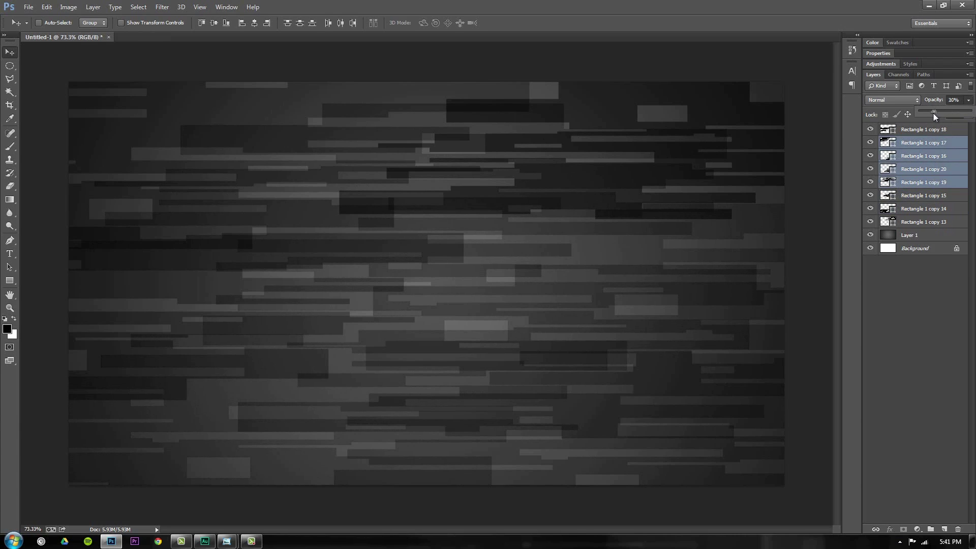
{"action": "left_click", "coordinate": [934, 182]}
{"action": "left_click", "coordinate": [935, 221], "text": "shift"}
{"action": "left_click", "coordinate": [967, 101]}
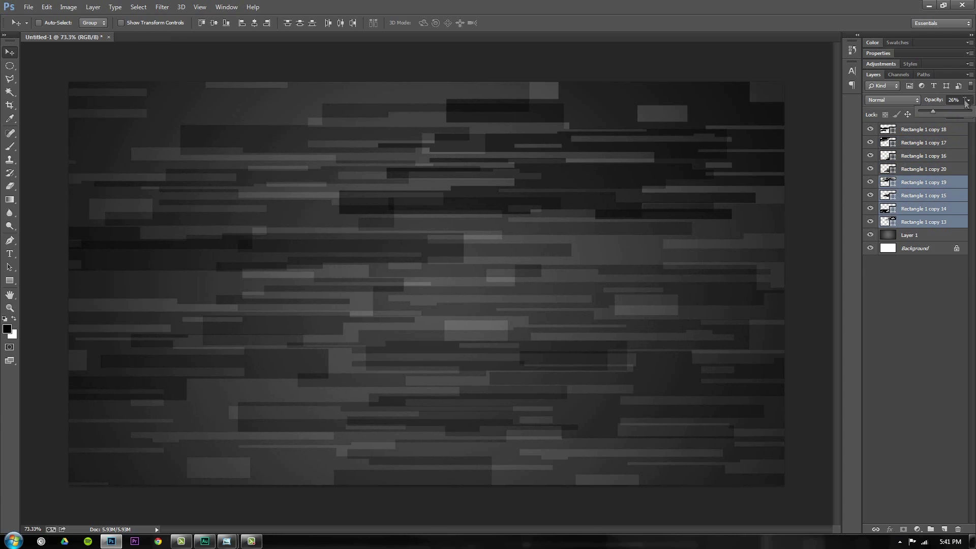
- Check the effect of hiding Rectangle 1 copy 18 and Rectangle 1 copy 13, and set the opacity of copy 13 to 25%
{"action": "left_click", "coordinate": [923, 130]}
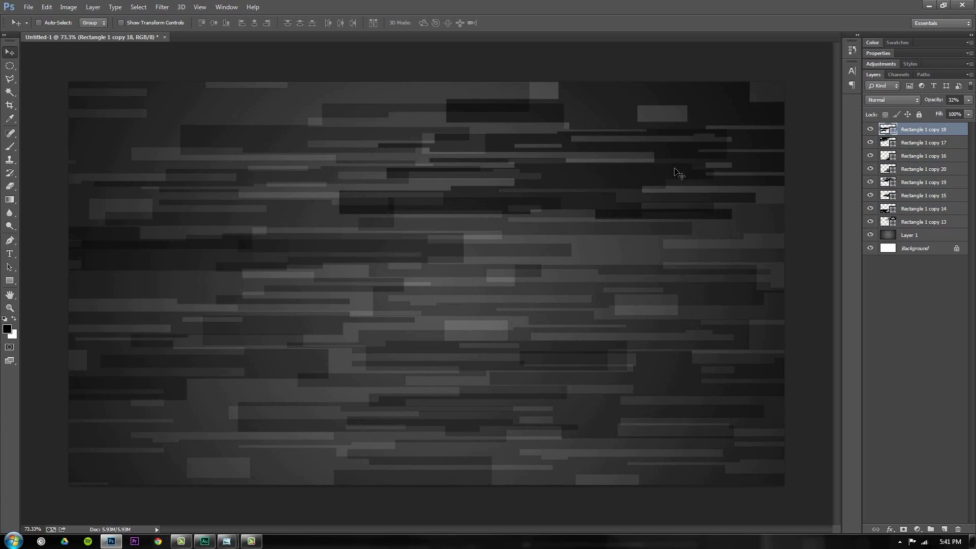
{"action": "left_click", "coordinate": [870, 130]}
{"action": "left_click", "coordinate": [870, 130]}
{"action": "left_click", "coordinate": [872, 222]}
{"action": "left_click", "coordinate": [871, 222]}
{"action": "left_click", "coordinate": [872, 223]}
{"action": "left_click", "coordinate": [871, 222]}
{"action": "left_click", "coordinate": [914, 224]}
{"action": "left_click_drag", "start_coordinate": [969, 107], "coordinate": [932, 111]}
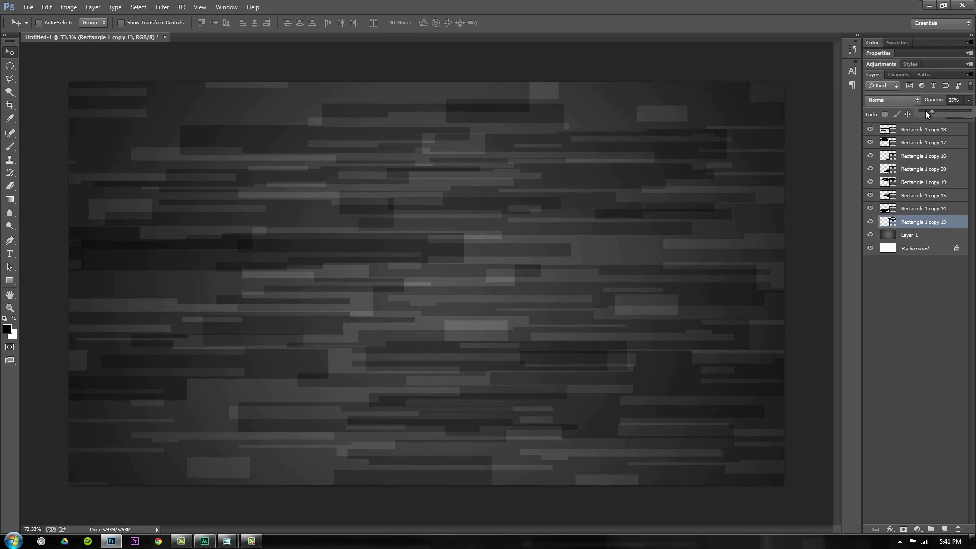
- Inspect the bar pattern, show the desktop wallpaper as a reference, and return to the Photoshop document
{"action": "scroll", "coordinate": [537, 312], "scroll_direction": "down", "scroll_amount": 4}
{"action": "scroll", "coordinate": [536, 351], "scroll_direction": "up", "scroll_amount": 6}
{"action": "scroll", "coordinate": [537, 351], "scroll_direction": "down", "scroll_amount": 3}
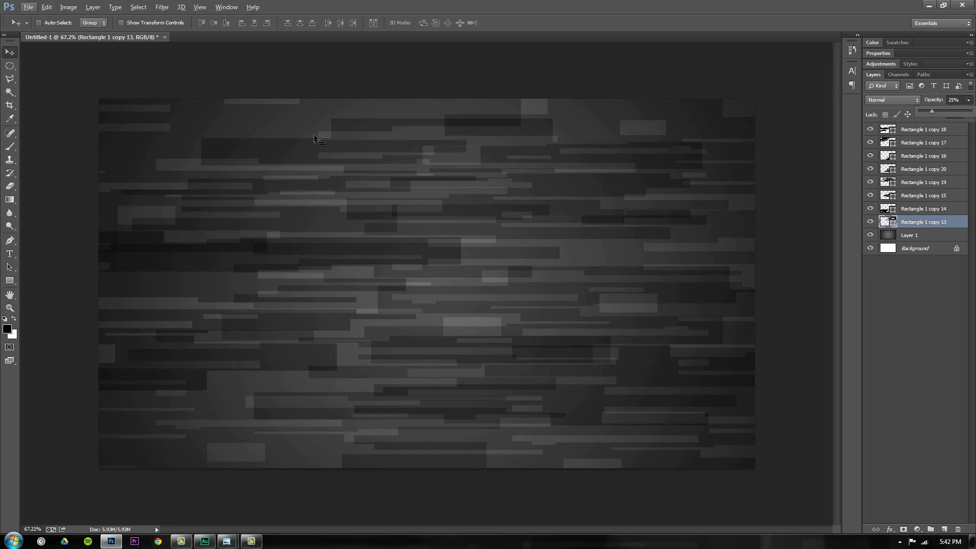
{"action": "left_click", "coordinate": [929, 5]}
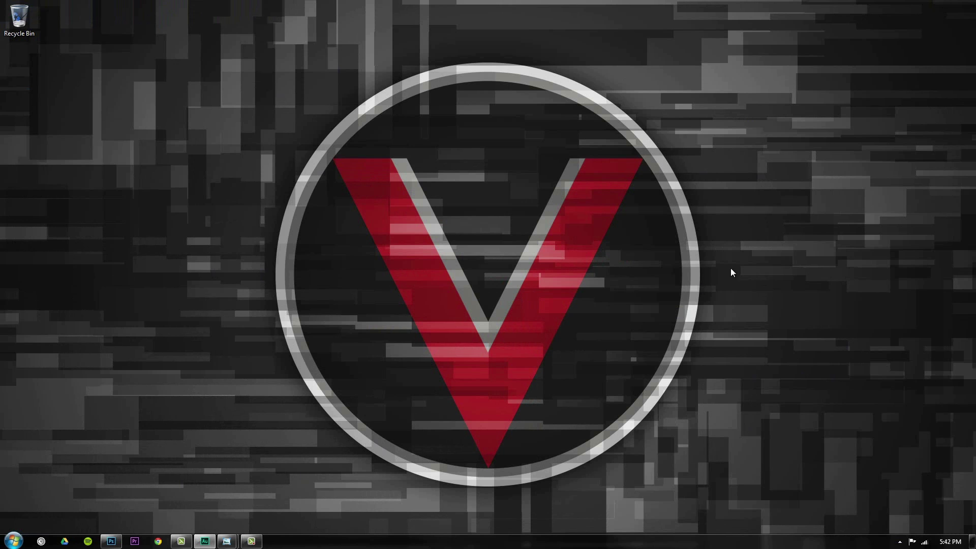
{"action": "left_click", "coordinate": [111, 541]}
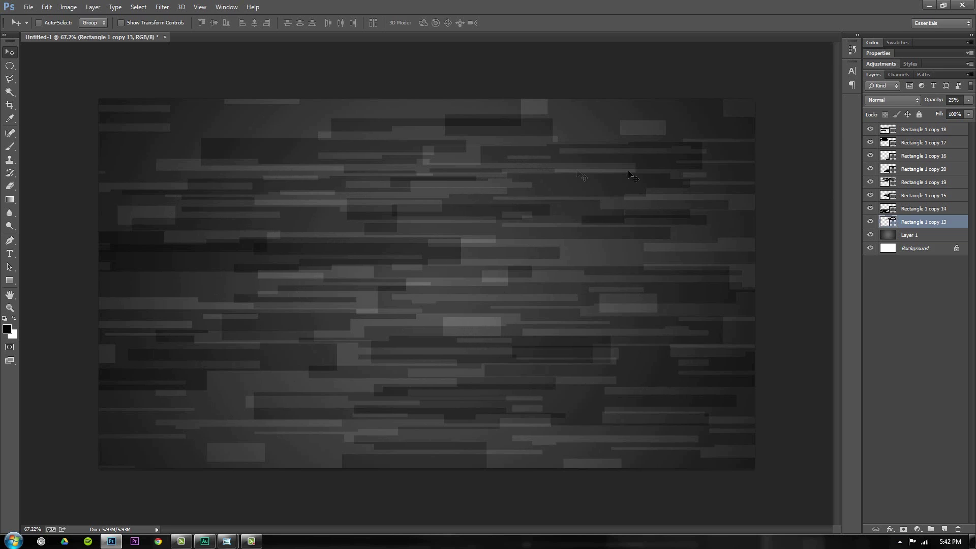
- Try merging the shapes of all layers from Rectangle 1 copy 18 to Rectangle 1 copy 13, and undo the merge
{"action": "left_click", "coordinate": [932, 133]}
{"action": "left_click", "coordinate": [926, 223], "text": "shift"}
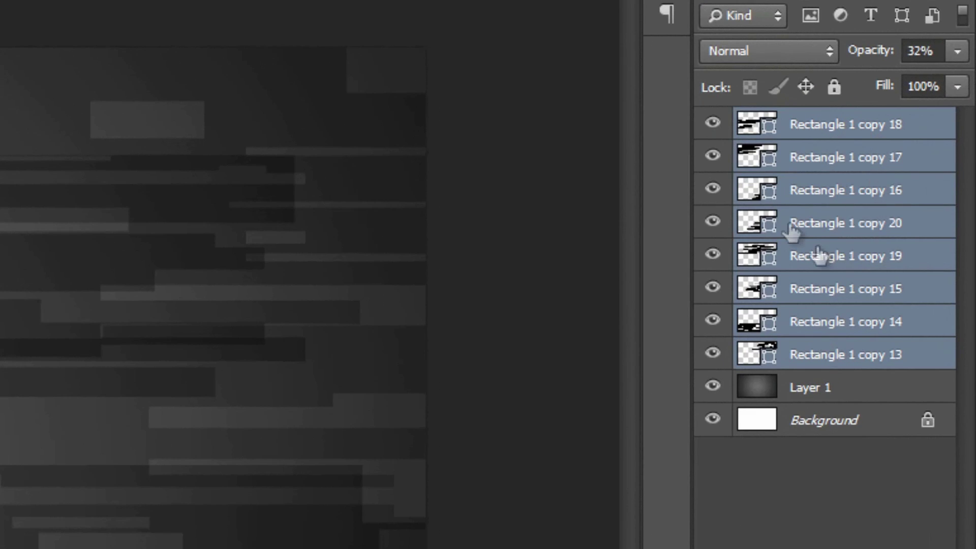
{"action": "right_click", "coordinate": [894, 224]}
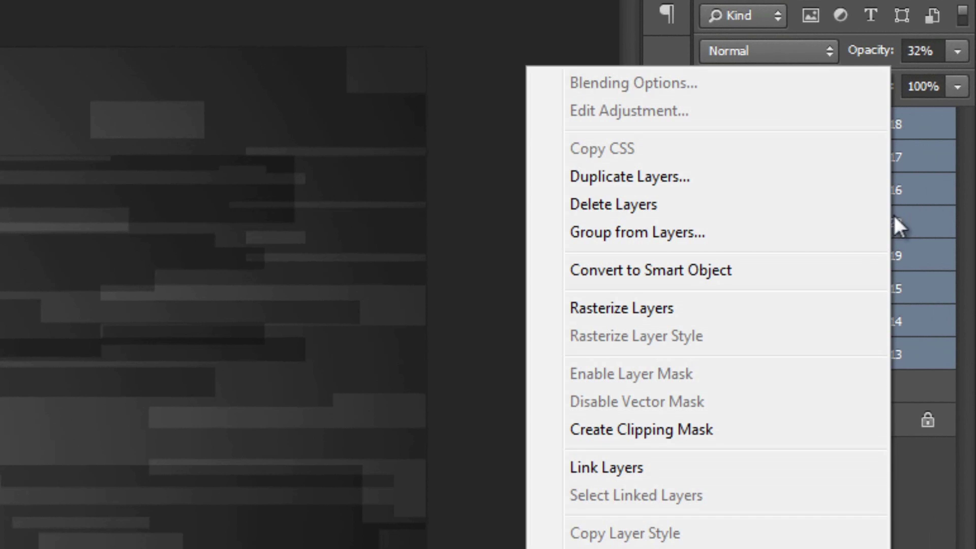
{"action": "left_click", "coordinate": [699, 277]}
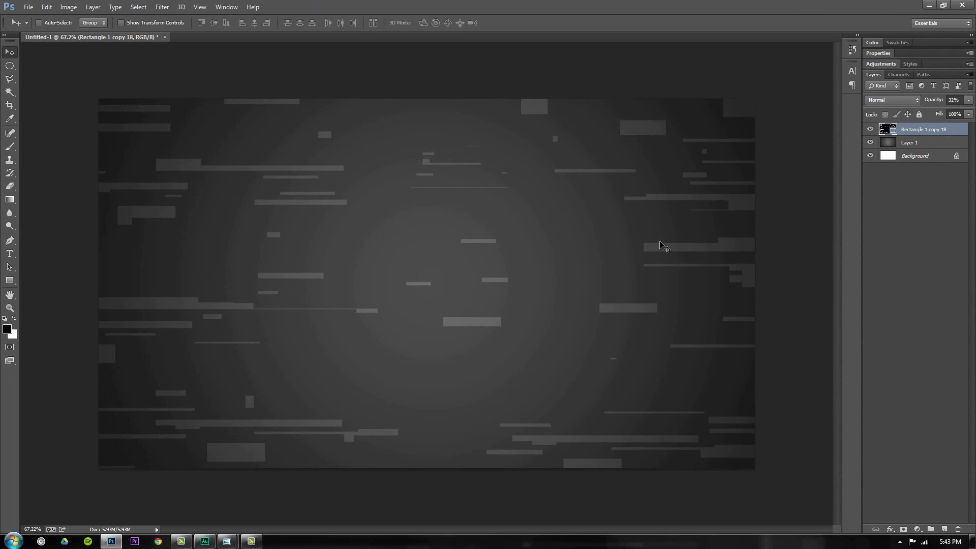
{"action": "key", "text": "ctrl+z"}
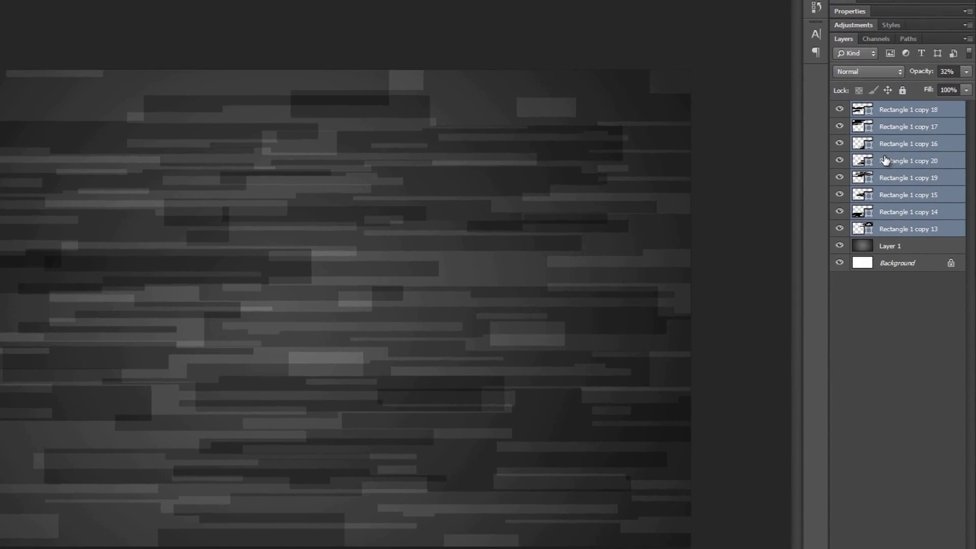
- Convert the layers from Rectangle 1 copy 18 to Rectangle 1 copy 13 into one smart object and rasterize it
{"action": "right_click", "coordinate": [914, 173]}
{"action": "left_click", "coordinate": [842, 183]}
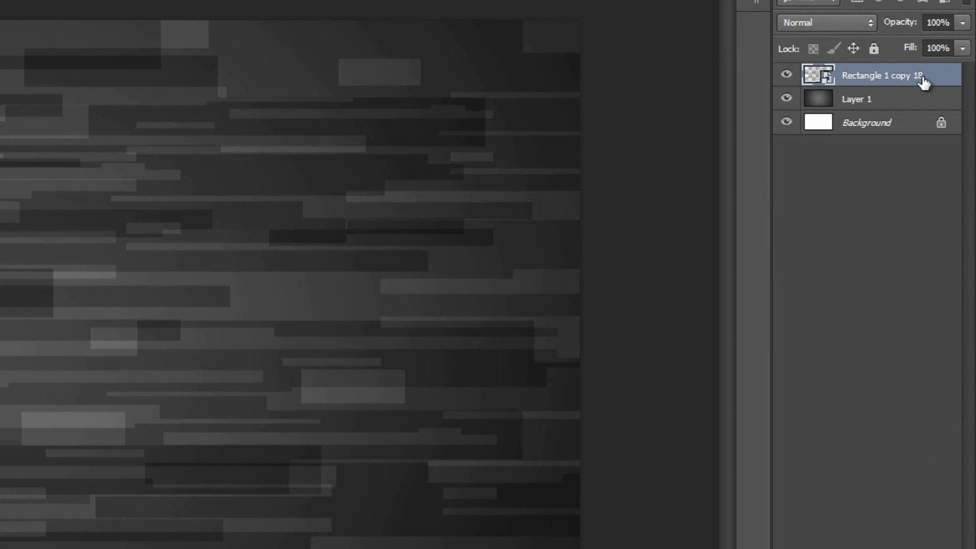
{"action": "right_click", "coordinate": [888, 74]}
{"action": "left_click", "coordinate": [761, 252]}
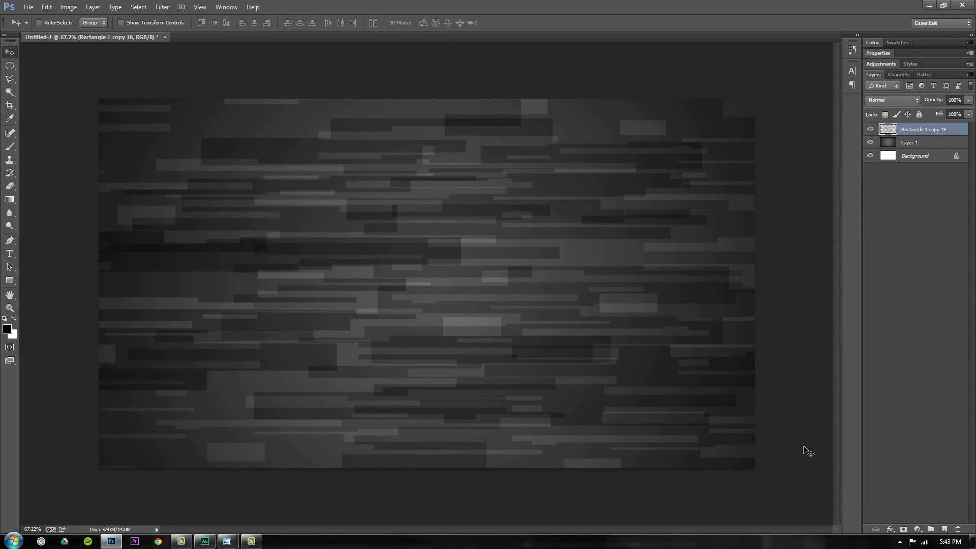
- Place the vector lite logo above a new empty layer, cropped to its bounding box, and set its blend mode to Overlay
{"action": "left_click", "coordinate": [947, 529]}
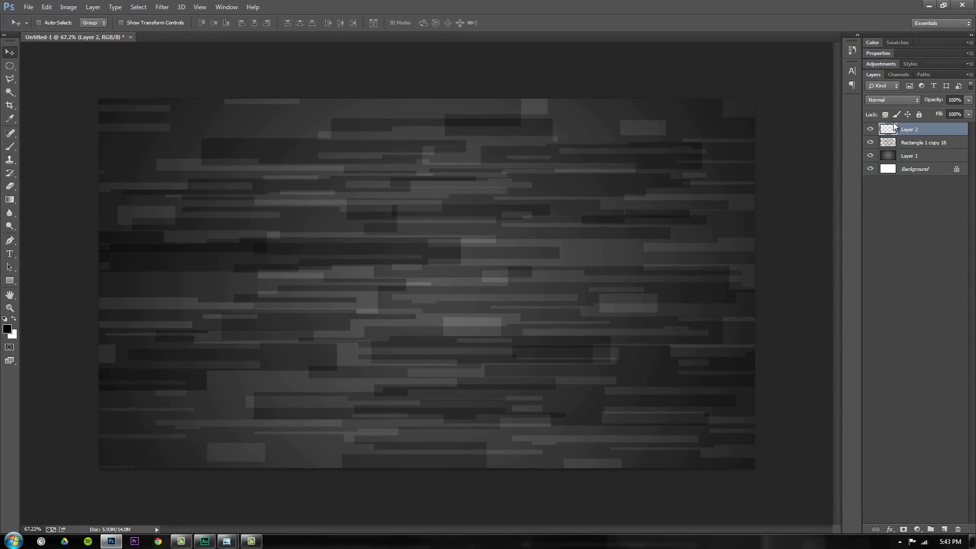
{"action": "left_click", "coordinate": [34, 7]}
{"action": "left_click", "coordinate": [58, 175]}
{"action": "left_click", "coordinate": [350, 86]}
{"action": "double_click", "coordinate": [349, 85]}
{"action": "left_click", "coordinate": [560, 309]}
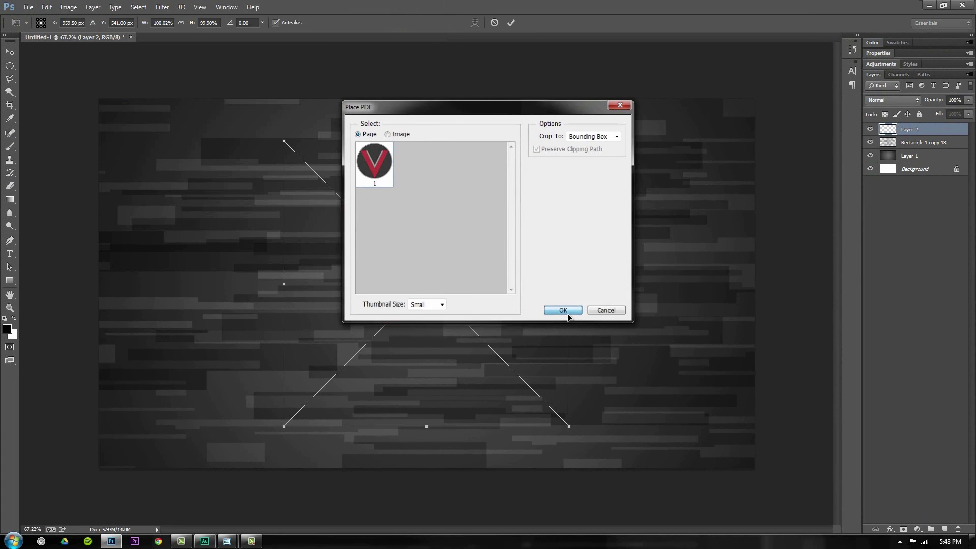
{"action": "left_click", "coordinate": [511, 23]}
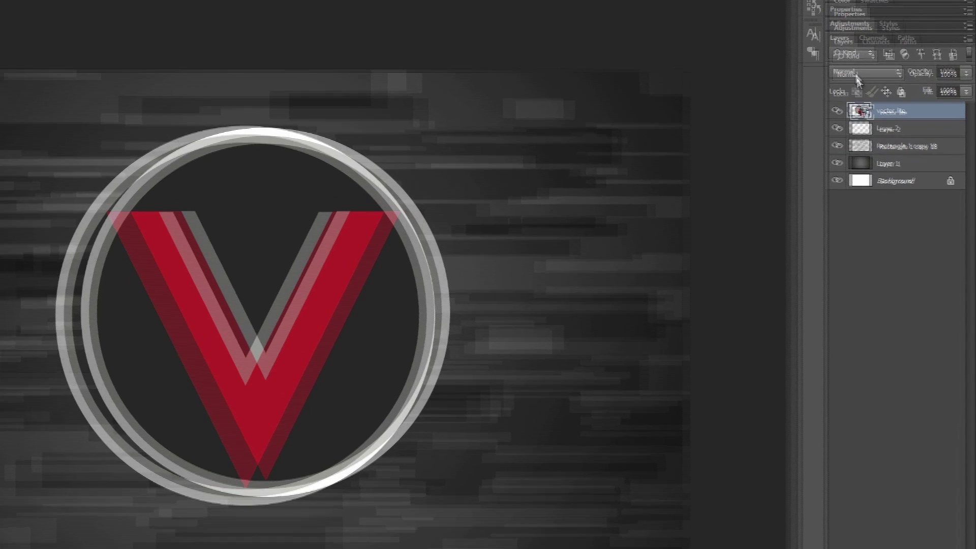
{"action": "left_click", "coordinate": [880, 100]}
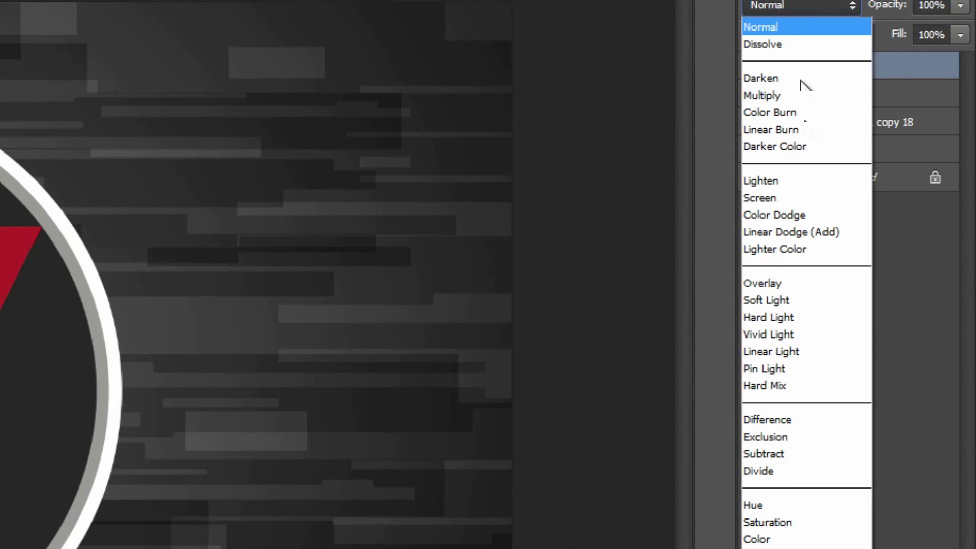
{"action": "left_click", "coordinate": [802, 283]}
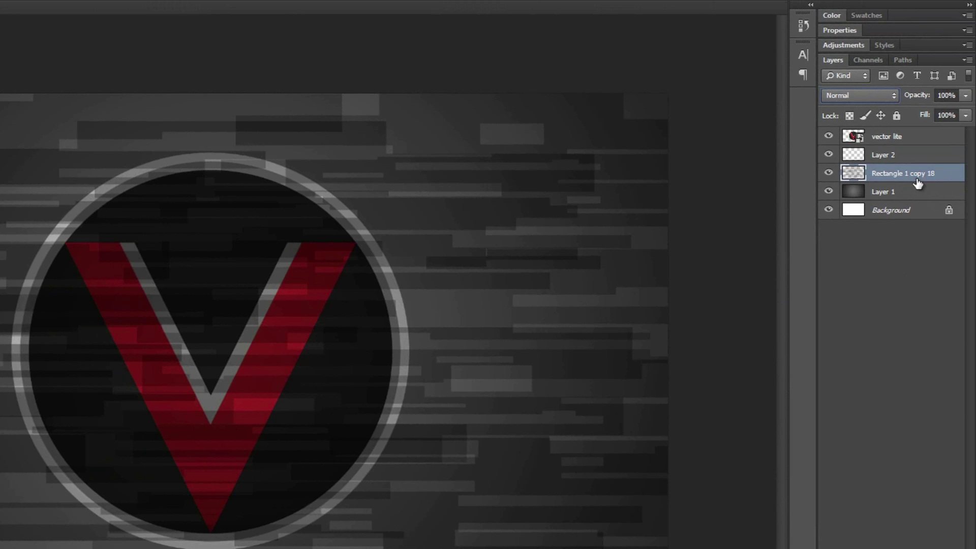
- Duplicate the Rectangle 1 copy 18 bar layer twice to strengthen the bar pattern
{"action": "left_click", "coordinate": [828, 173]}
{"action": "left_click", "coordinate": [828, 173]}
{"action": "key", "text": "ctrl+j"}
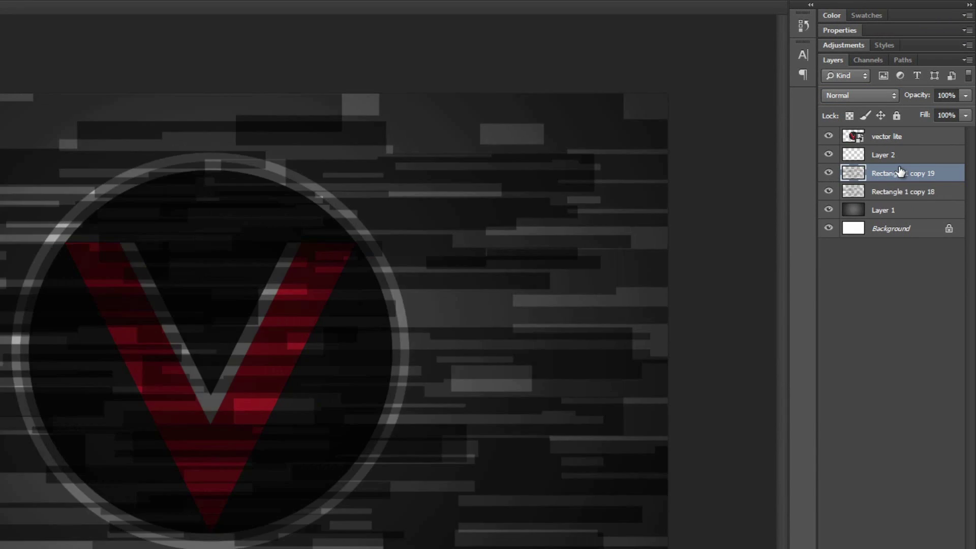
{"action": "key", "text": "ctrl+j"}
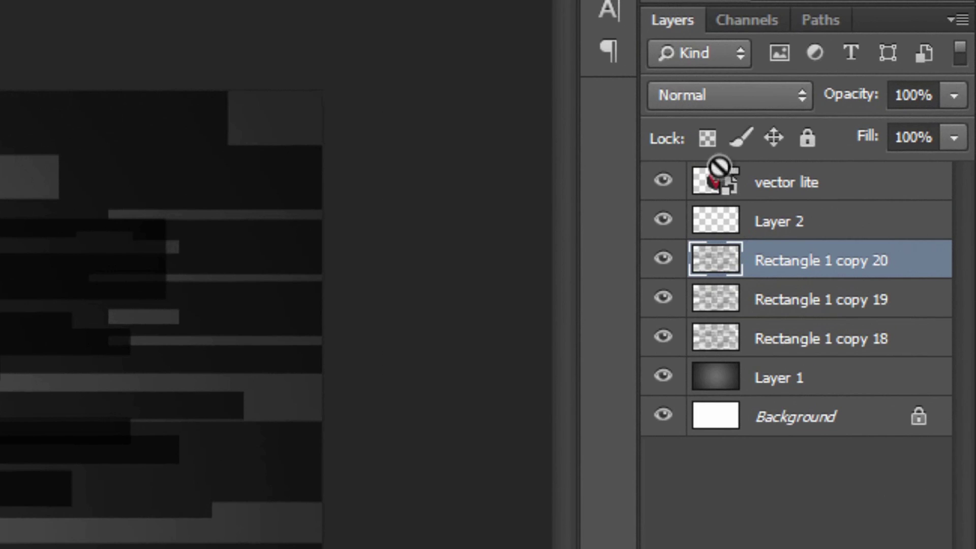
- Delete the area covered by the vector lite logo's outline from Rectangle 1 copy 20 and copy 19, and clear the selection
{"action": "left_click", "coordinate": [724, 182], "text": "ctrl"}
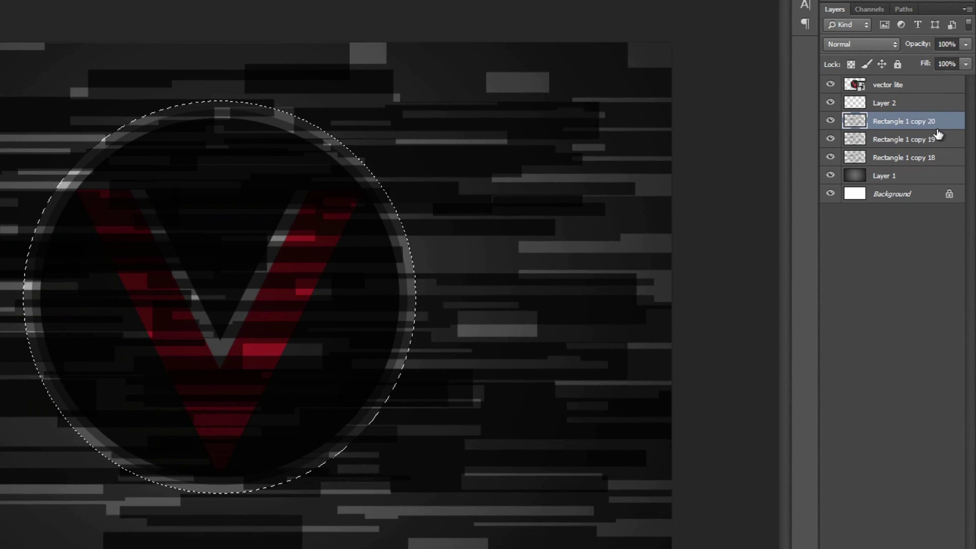
{"action": "key", "text": "Delete"}
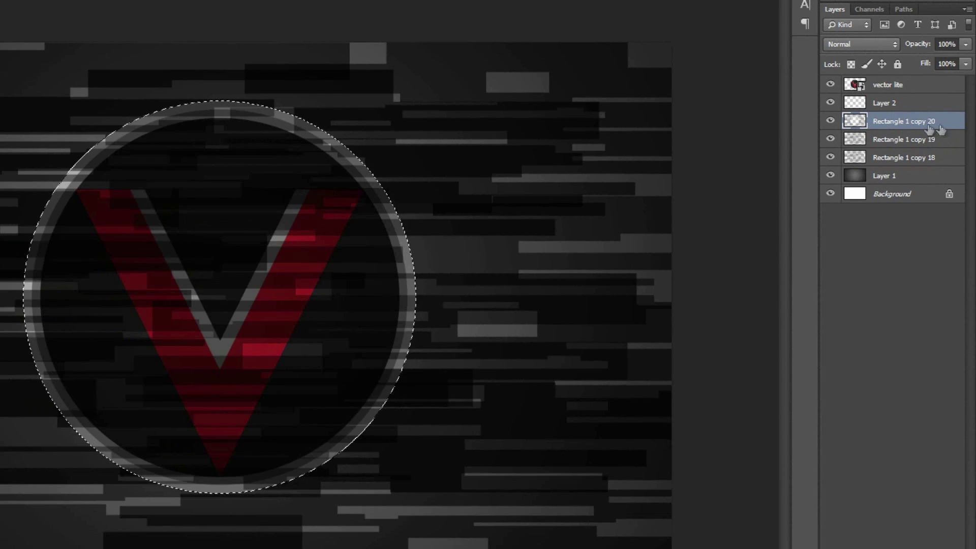
{"action": "left_click", "coordinate": [887, 140]}
{"action": "key", "text": "Delete"}
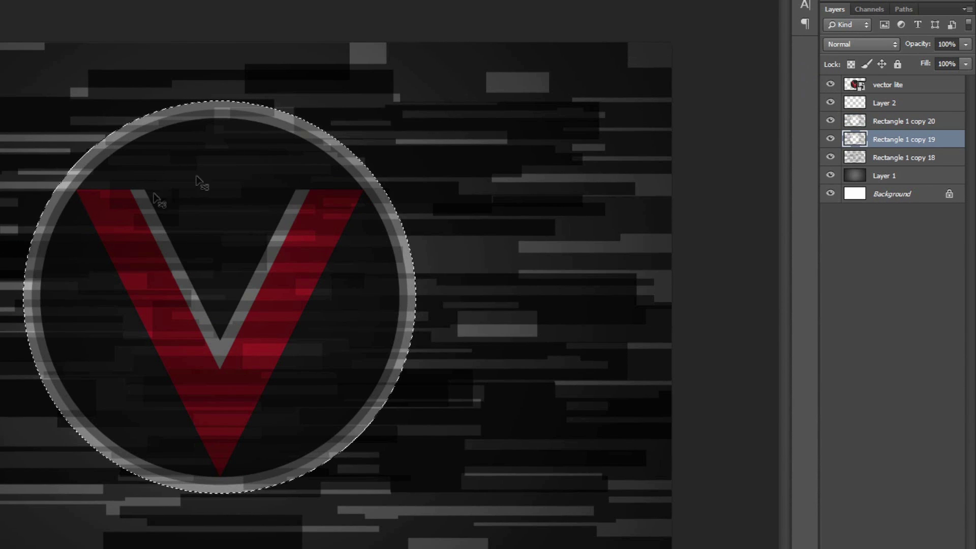
{"action": "key", "text": "ctrl+d"}
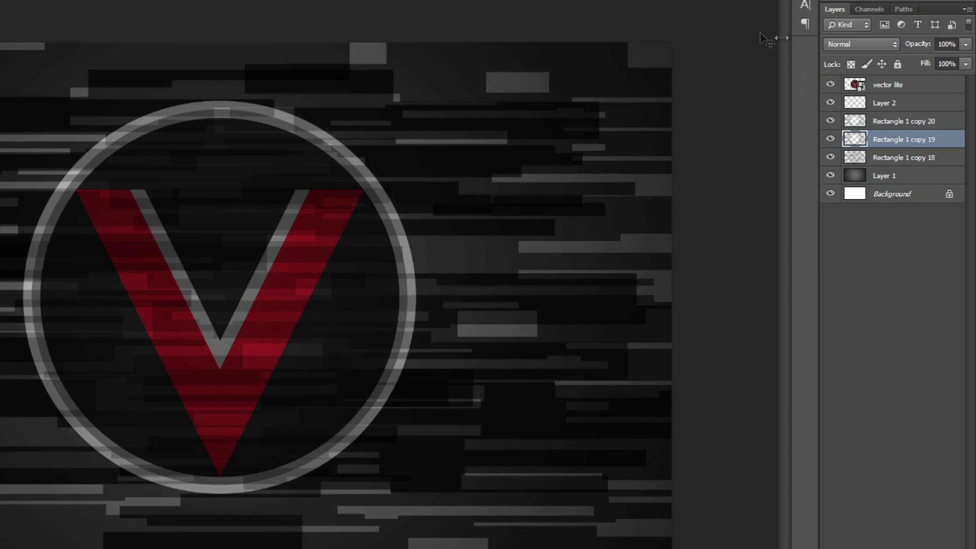
- Check the circular cutout by temporarily hiding vector lite, Rectangle 1 copy 20 and Rectangle 1 copy 18, and show them again
{"action": "left_click", "coordinate": [830, 84]}
{"action": "left_click", "coordinate": [831, 121]}
{"action": "left_click", "coordinate": [832, 157]}
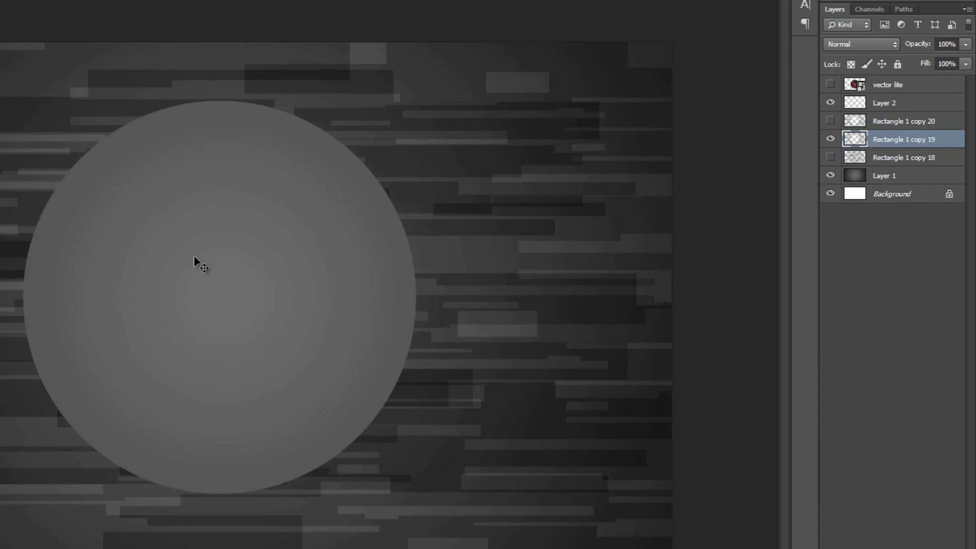
{"action": "left_click", "coordinate": [831, 157]}
{"action": "left_click", "coordinate": [831, 121]}
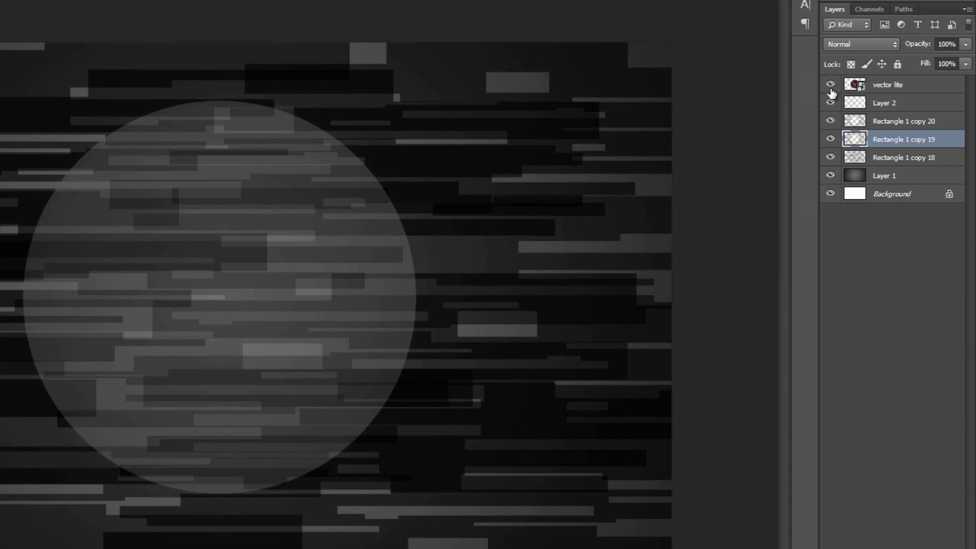
{"action": "left_click", "coordinate": [830, 85]}
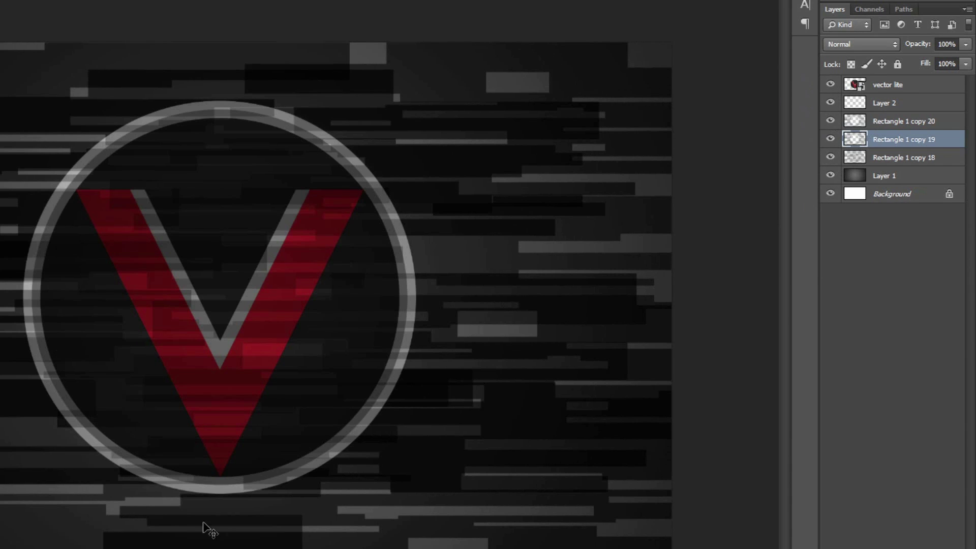
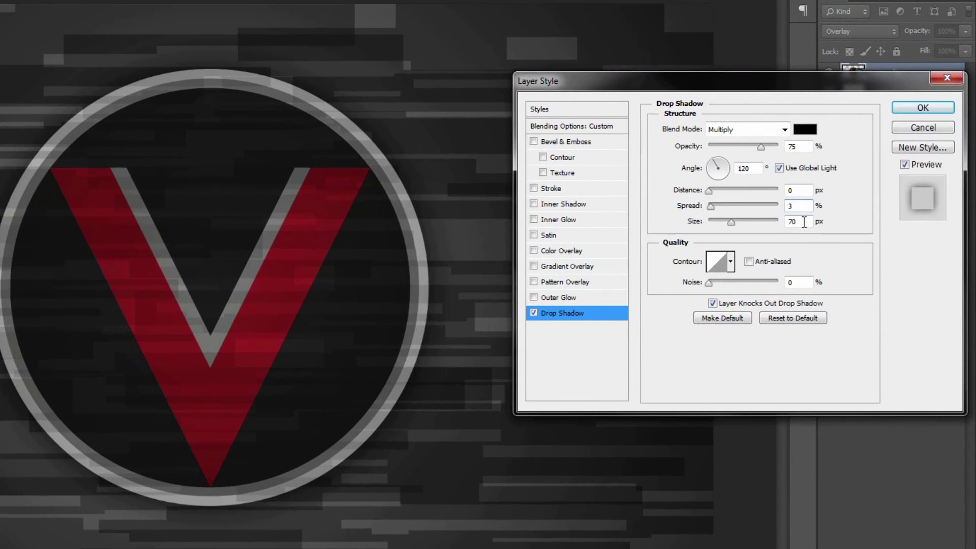
- Apply the vector lite layer's drop shadow with 0 px distance, 3% spread and 70 px size, and compare the logo with and without it
{"action": "left_click", "coordinate": [852, 239]}
{"action": "left_click", "coordinate": [905, 105]}
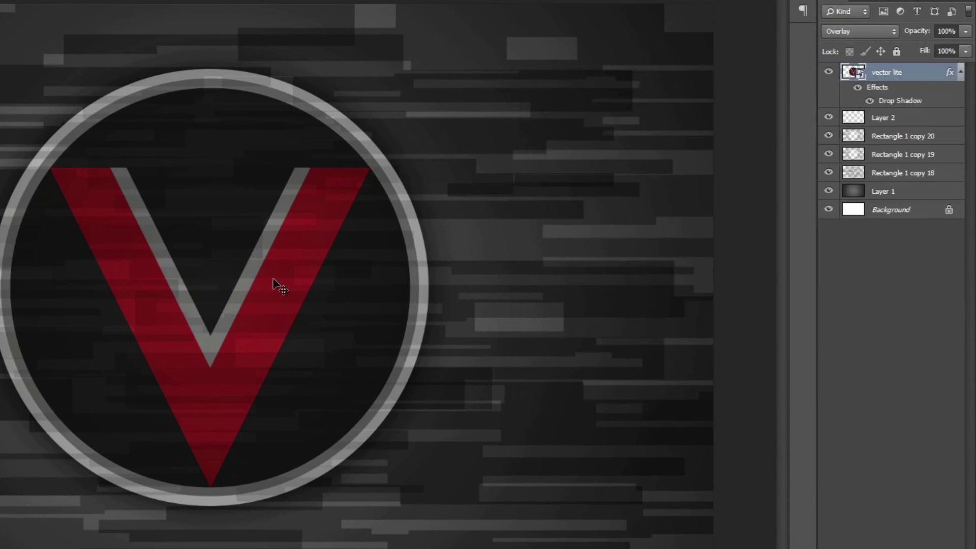
{"action": "left_click", "coordinate": [858, 88]}
{"action": "left_click", "coordinate": [859, 89]}
{"action": "left_click", "coordinate": [860, 90]}
{"action": "left_click", "coordinate": [860, 90]}
{"action": "left_click", "coordinate": [861, 90]}
{"action": "left_click", "coordinate": [860, 90]}
{"action": "left_click", "coordinate": [861, 91]}
{"action": "left_click", "coordinate": [860, 91]}
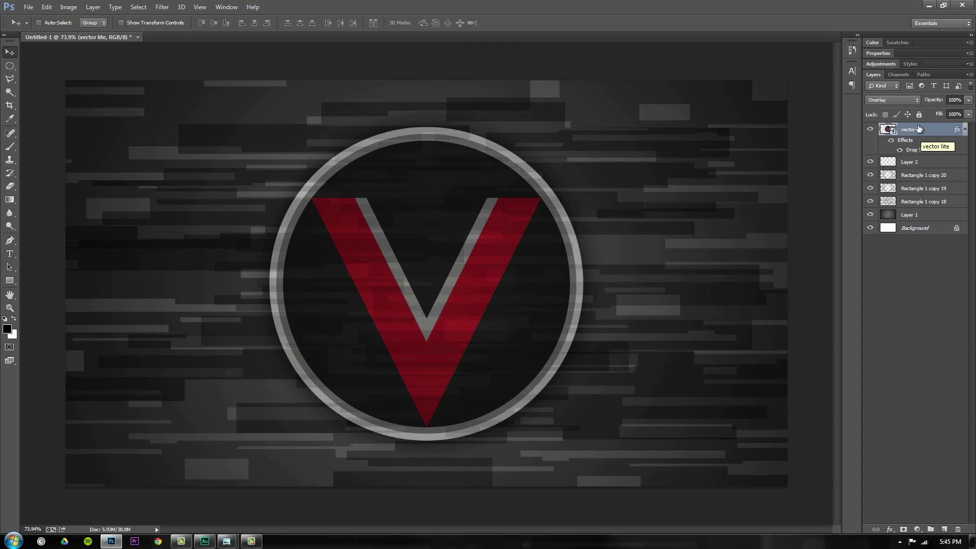
- Add a new layer above vector lite and fill it with black, trying the background color as an alternative fill
{"action": "left_click", "coordinate": [945, 529]}
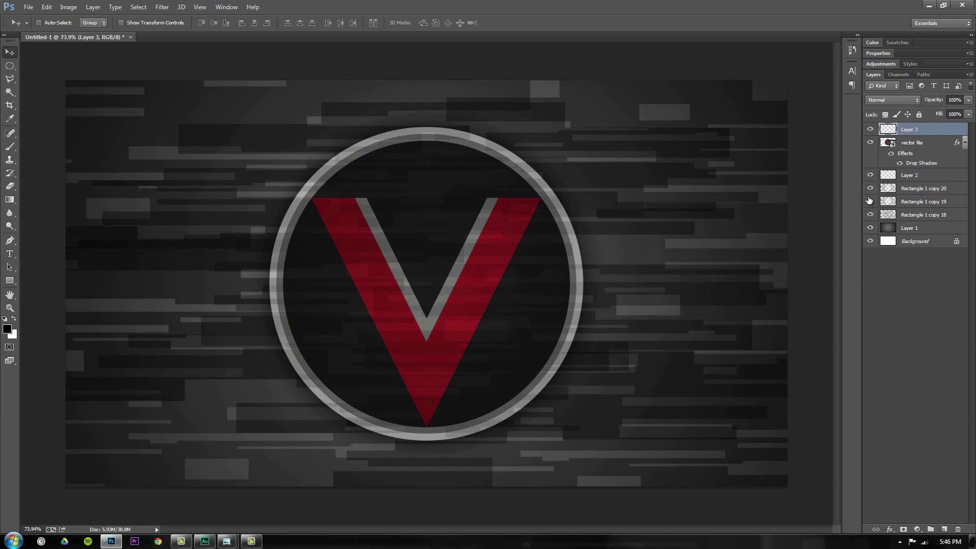
{"action": "key", "text": "alt+BackSpace"}
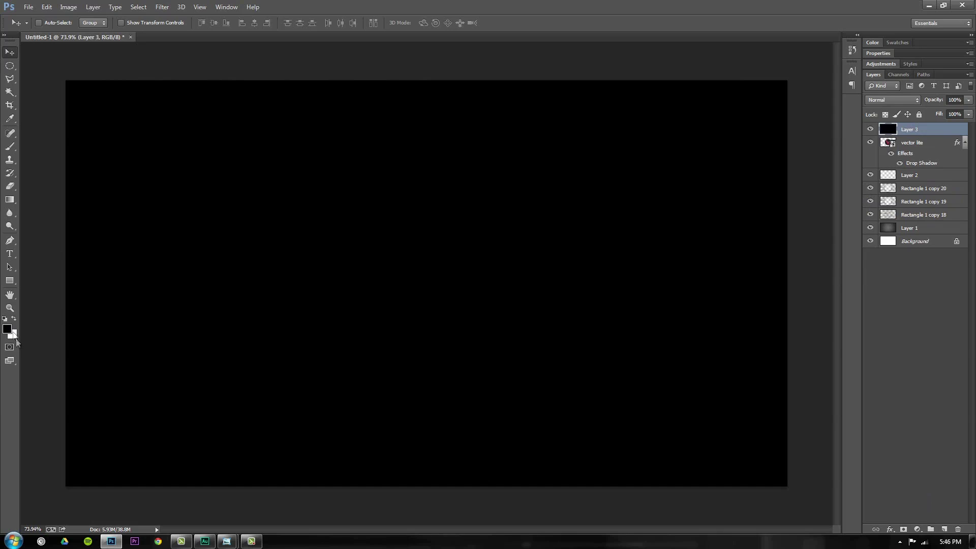
{"action": "key", "text": "alt"}
{"action": "key", "text": "ctrl+BackSpace"}
{"action": "key", "text": "alt+BackSpace"}
{"action": "key", "text": "ctrl+BackSpace"}
{"action": "key", "text": "alt+BackSpace"}
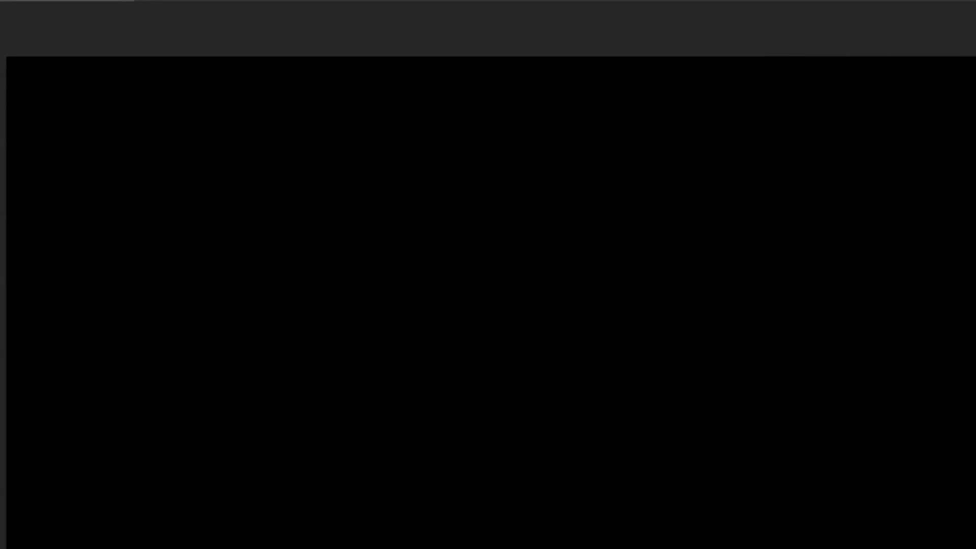
- Apply a black-to-white radial gradient to Layer 3's mask from the canvas center outward, using the default colors
{"action": "left_click", "coordinate": [9, 284]}
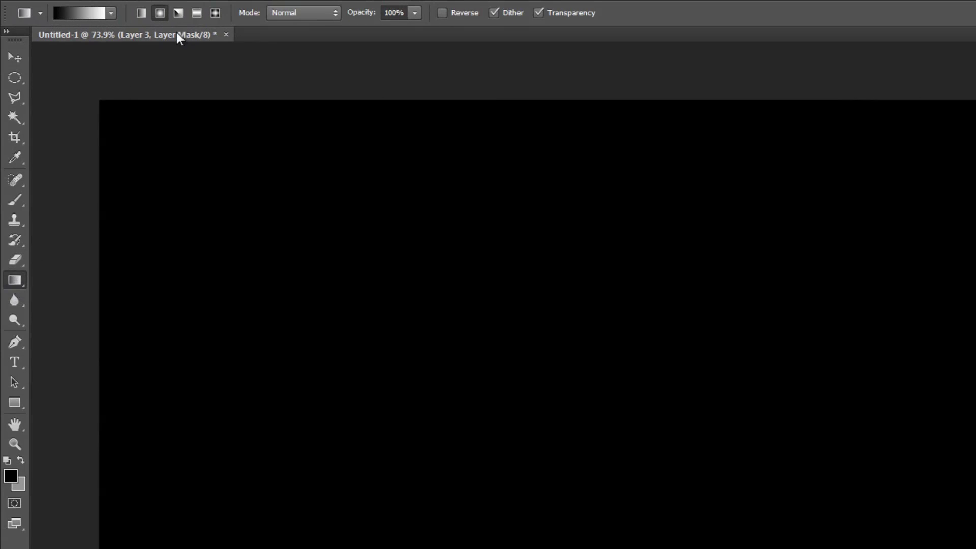
{"action": "left_click", "coordinate": [7, 460]}
{"action": "left_click", "coordinate": [22, 460]}
{"action": "left_click", "coordinate": [23, 459]}
{"action": "left_click_drag", "start_coordinate": [582, 404], "coordinate": [975, 404]}
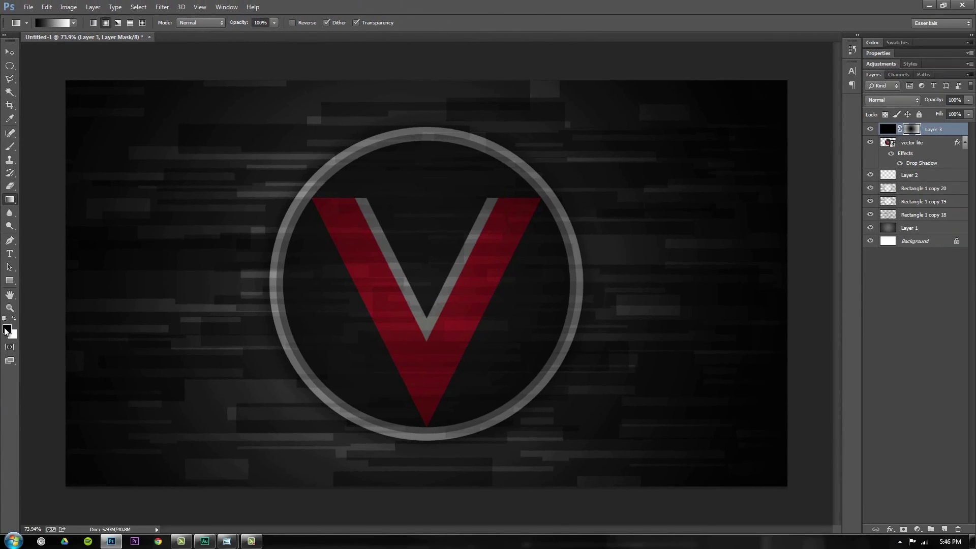
- Redraw the mask's radial gradient at different lengths, finishing with one from the logo's center to well beyond the canvas's right edge
{"action": "scroll", "coordinate": [534, 267], "scroll_direction": "down", "scroll_amount": 3}
{"action": "left_click_drag", "start_coordinate": [429, 289], "coordinate": [828, 291]}
{"action": "scroll", "coordinate": [516, 310], "scroll_direction": "up", "scroll_amount": 2}
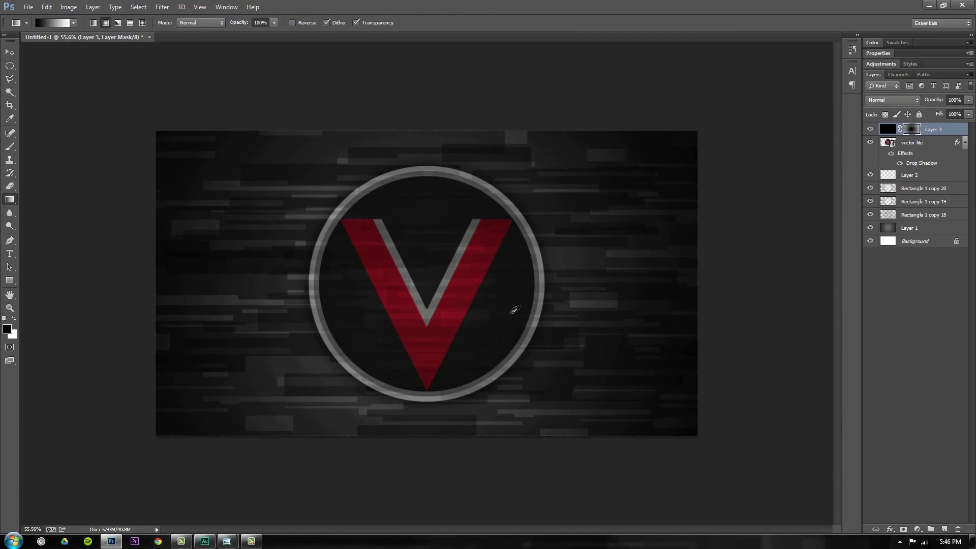
{"action": "left_click_drag", "start_coordinate": [415, 290], "coordinate": [776, 282]}
{"action": "scroll", "coordinate": [435, 286], "scroll_direction": "up", "scroll_amount": 2}
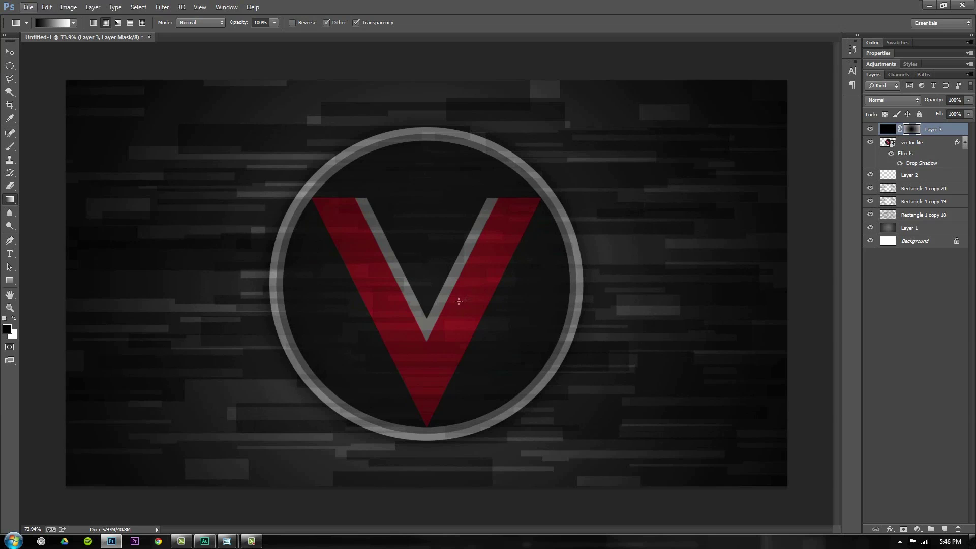
{"action": "left_click_drag", "start_coordinate": [415, 303], "coordinate": [714, 304]}
{"action": "scroll", "coordinate": [559, 313], "scroll_direction": "down", "scroll_amount": 2}
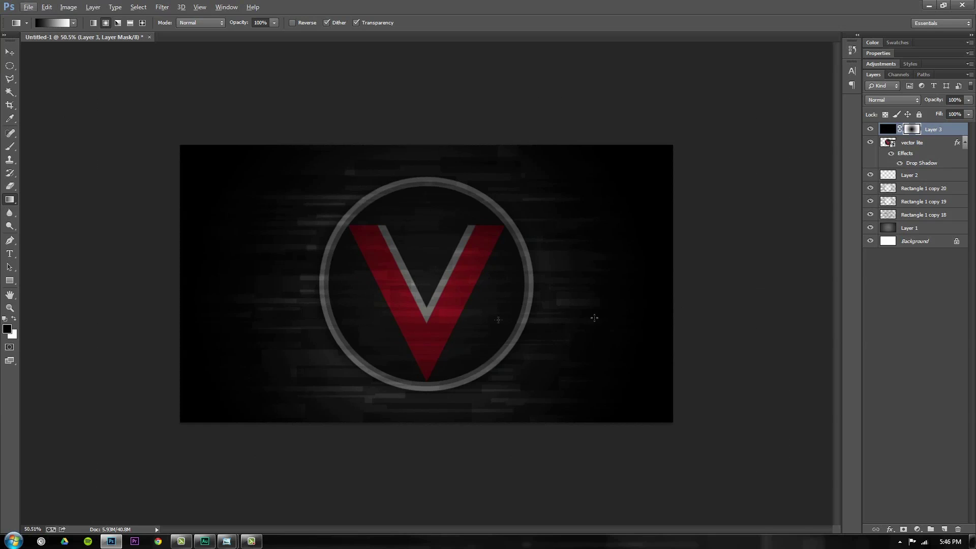
{"action": "left_click_drag", "start_coordinate": [425, 291], "coordinate": [825, 290]}
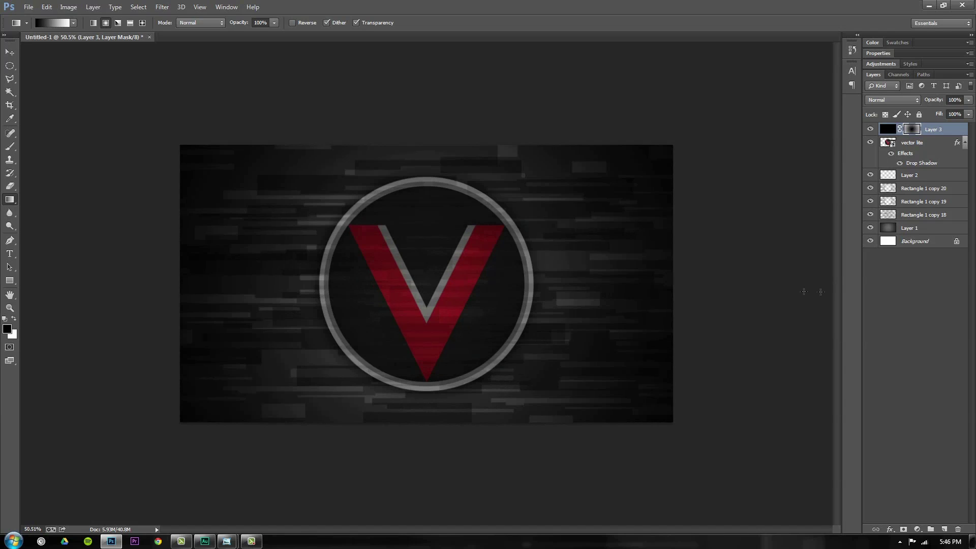
{"action": "scroll", "coordinate": [514, 307], "scroll_direction": "up", "scroll_amount": 1}
{"action": "scroll", "coordinate": [623, 257], "scroll_direction": "up", "scroll_amount": 2}
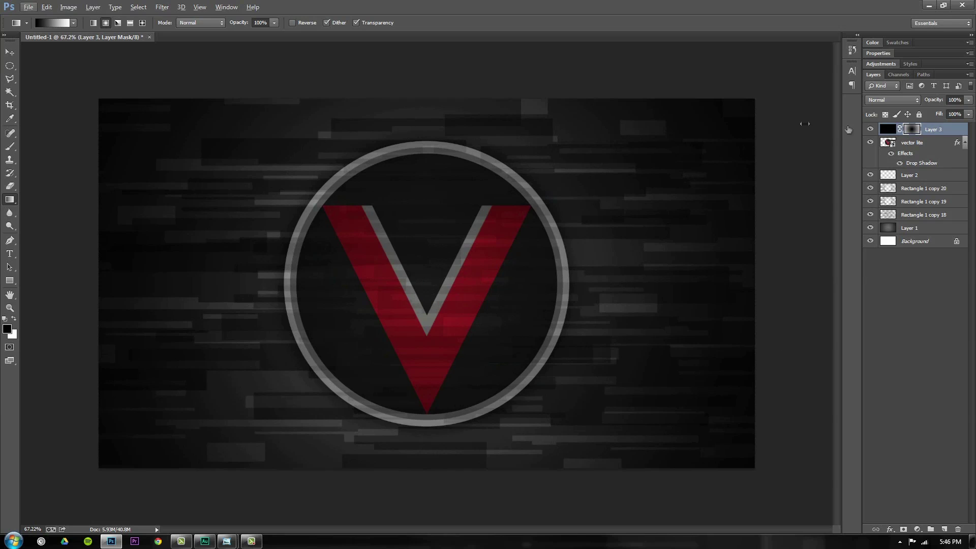
- Compare the artwork with and without the black vignette on Layer 3, leaving the layer visible
{"action": "left_click", "coordinate": [870, 129]}
{"action": "left_click", "coordinate": [871, 130]}
{"action": "left_click", "coordinate": [871, 131]}
{"action": "left_click", "coordinate": [871, 130]}
{"action": "left_click", "coordinate": [871, 130]}
{"action": "left_click", "coordinate": [871, 130]}
{"action": "left_click", "coordinate": [871, 130]}
{"action": "left_click", "coordinate": [871, 130]}
{"action": "left_click", "coordinate": [871, 130]}
{"action": "left_click", "coordinate": [871, 130]}
{"action": "scroll", "coordinate": [609, 235], "scroll_direction": "down", "scroll_amount": 1}
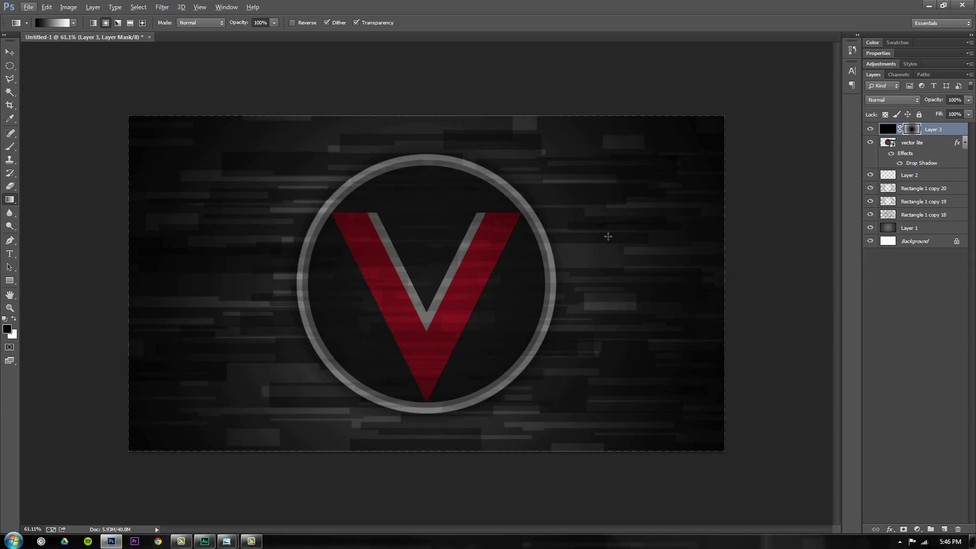
{"action": "scroll", "coordinate": [609, 237], "scroll_direction": "up", "scroll_amount": 1}
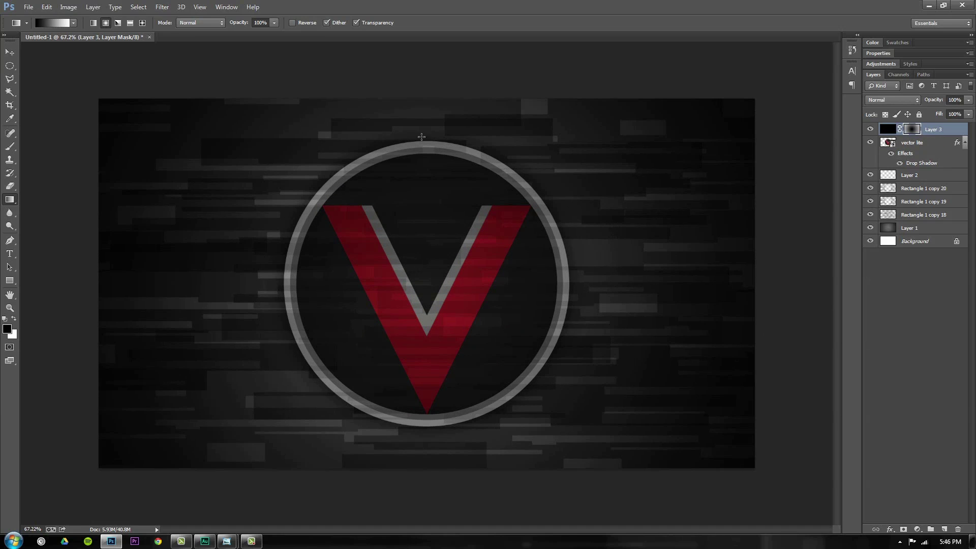
- Review the file formats available for saving the image to the Desktop, and close the save dialog without saving
{"action": "left_click", "coordinate": [28, 8]}
{"action": "key", "text": "Escape"}
{"action": "key", "text": "ctrl+shift+s"}
{"action": "left_click", "coordinate": [34, 80]}
{"action": "left_click", "coordinate": [210, 235]}
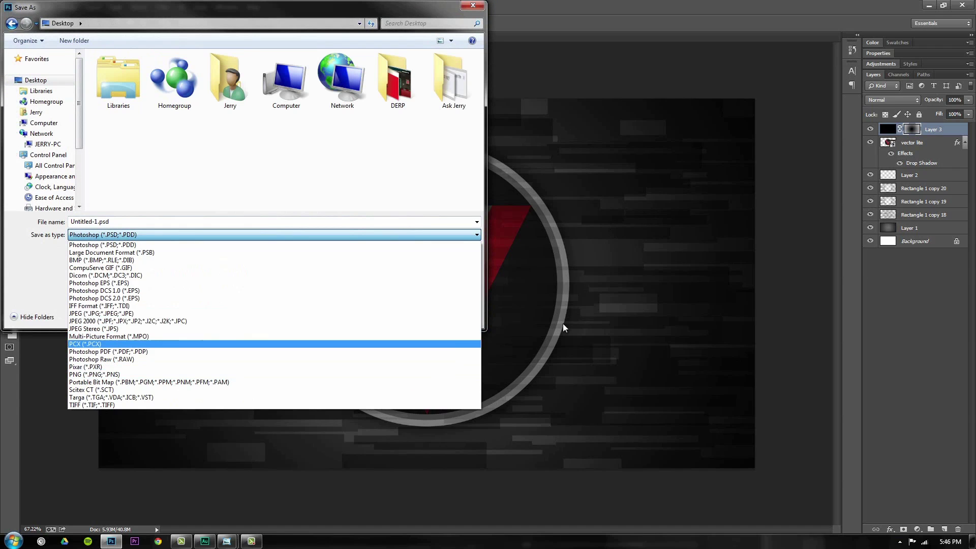
{"action": "left_click", "coordinate": [452, 191]}
{"action": "left_click", "coordinate": [478, 6]}
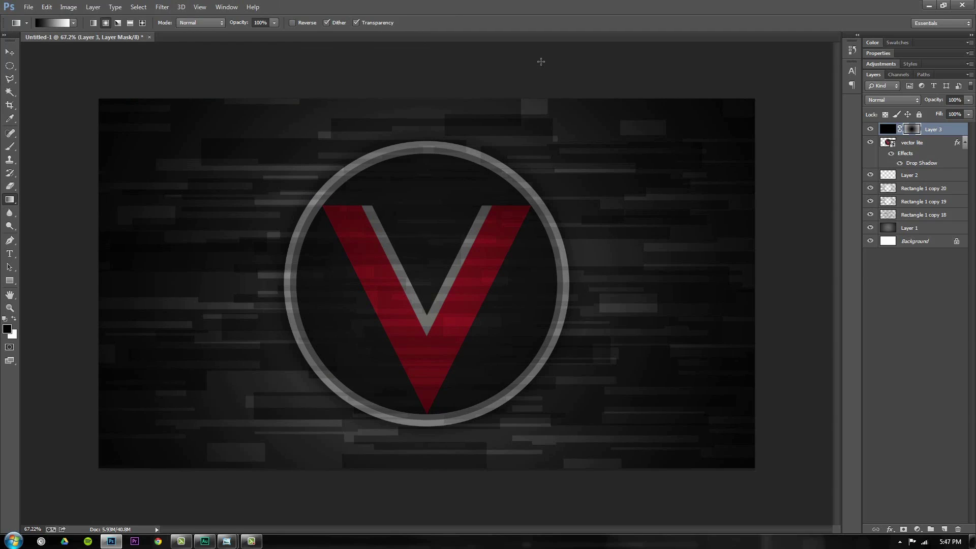
- Review the Background, Layer 1 and bar layers in the layer stack, ending with Rectangle 1 copy 18 selected
{"action": "left_click", "coordinate": [911, 241]}
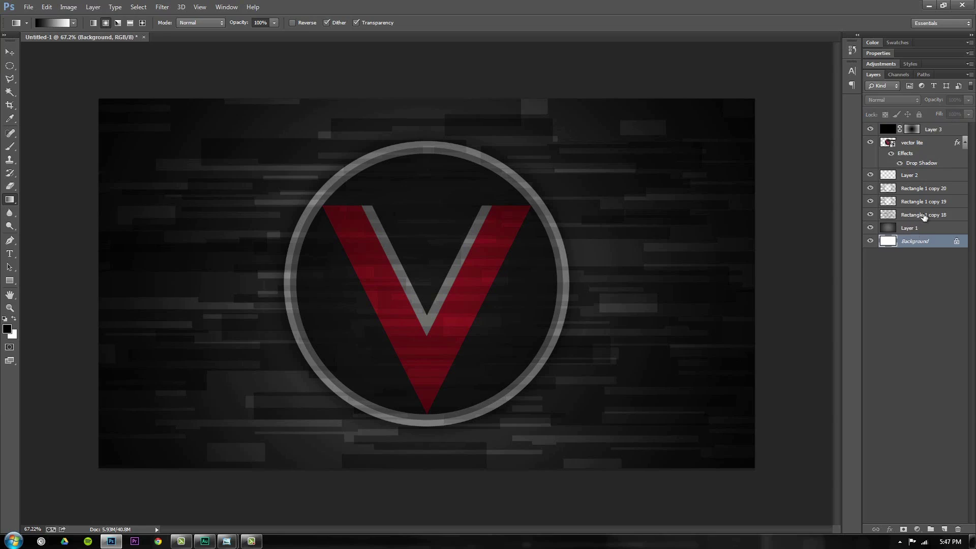
{"action": "left_click", "coordinate": [924, 216]}
{"action": "left_click", "coordinate": [918, 229]}
{"action": "left_click", "coordinate": [917, 216]}
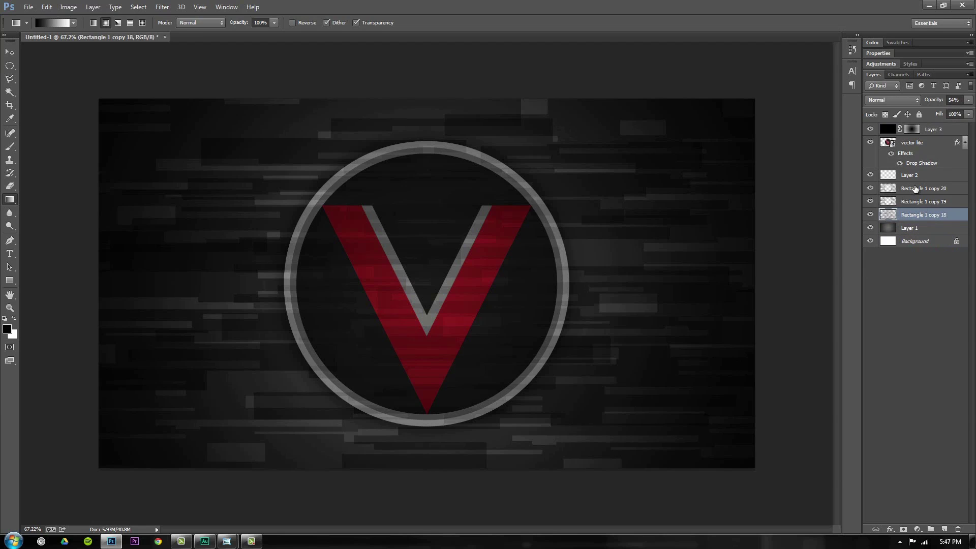
{"action": "left_click", "coordinate": [917, 190], "text": "shift"}
{"action": "left_click", "coordinate": [931, 216]}
{"action": "key", "text": "alt"}
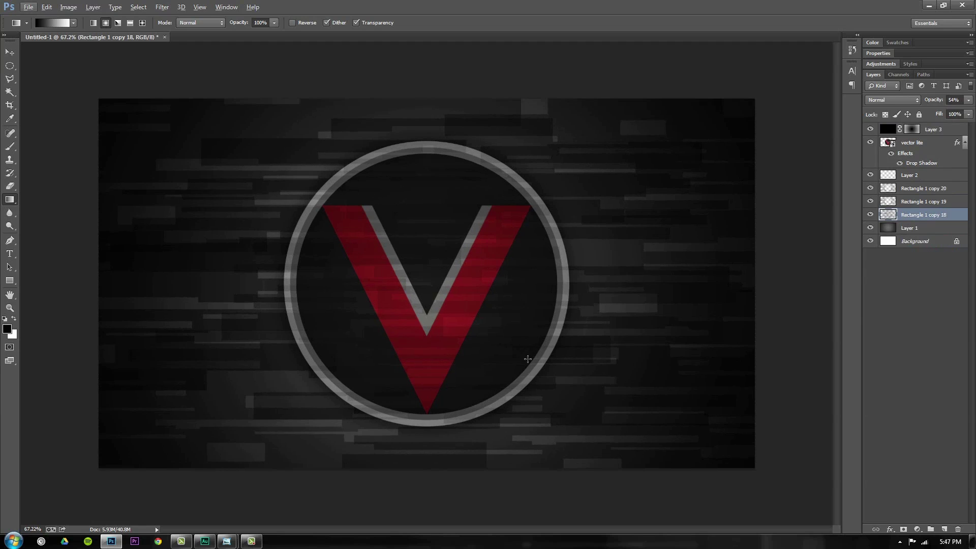